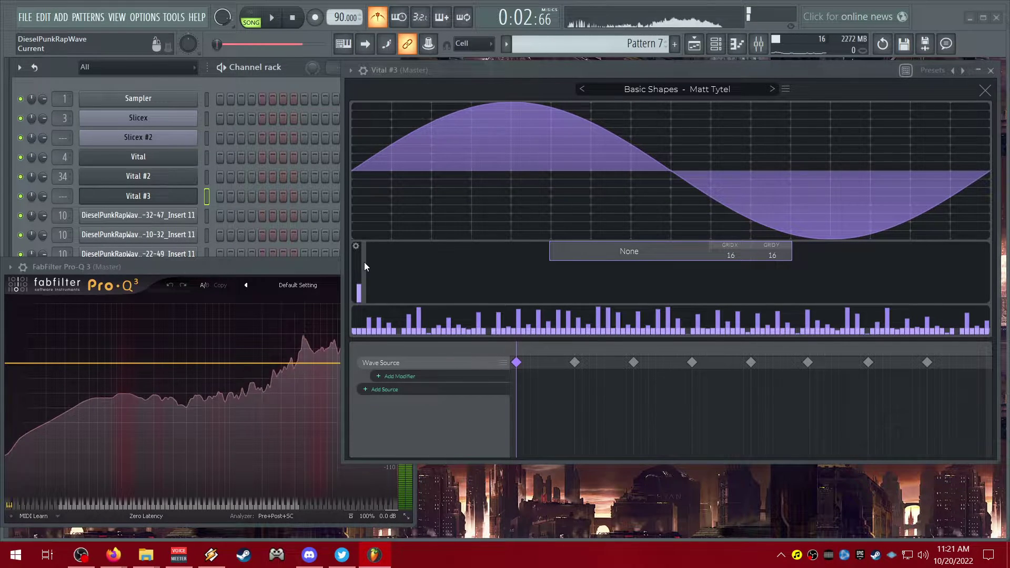
# Draw harmonics into the Basic Shapes wavetable spectrum and audition it with test notes.
pyautogui.press('h')
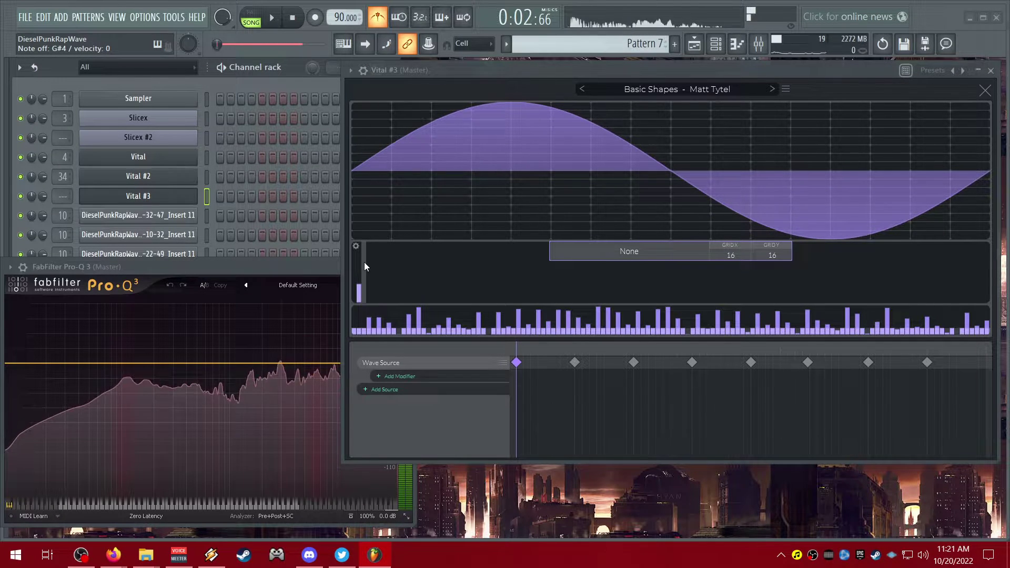
pyautogui.moveTo(364, 267)
pyautogui.mouseDown()
pyautogui.moveTo(454, 278)
pyautogui.moveTo(364, 300)
pyautogui.moveTo(472, 295)
pyautogui.moveTo(521, 277)
pyautogui.moveTo(419, 264)
pyautogui.moveTo(507, 241)
pyautogui.moveTo(646, 293)
pyautogui.moveTo(604, 291)
pyautogui.moveTo(699, 283)
pyautogui.moveTo(416, 308)
pyautogui.mouseUp()
pyautogui.press('h')
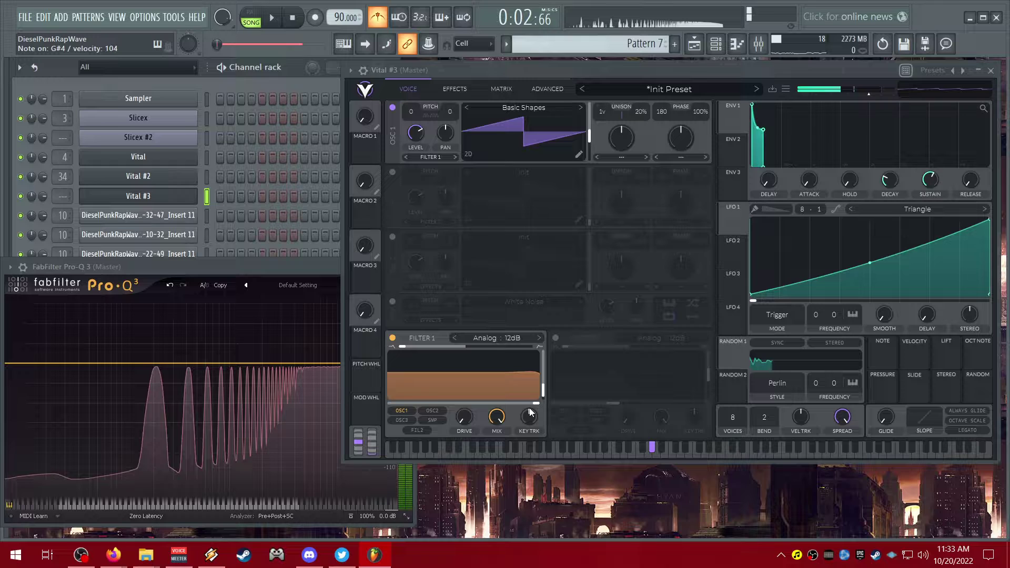
# Sweep Filter 1 cutoff and blend through low-pass, band-pass and high-pass shapes.
pyautogui.moveTo(505, 392)
pyautogui.mouseDown()
pyautogui.moveTo(394, 401)
pyautogui.moveTo(446, 390)
pyautogui.mouseUp()
pyautogui.moveTo(406, 349); pyautogui.dragTo(473, 351)
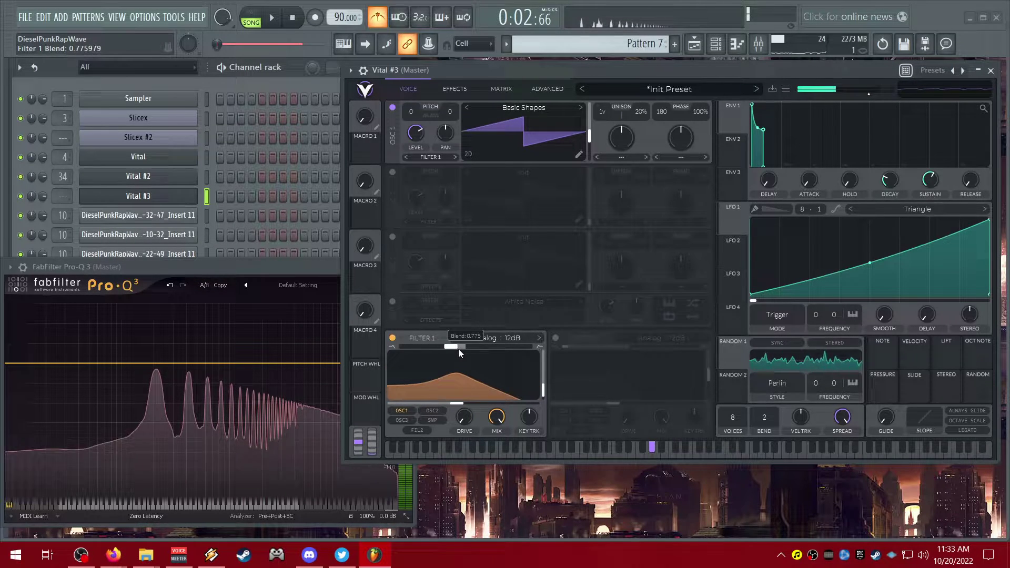
pyautogui.moveTo(458, 403); pyautogui.dragTo(426, 402)
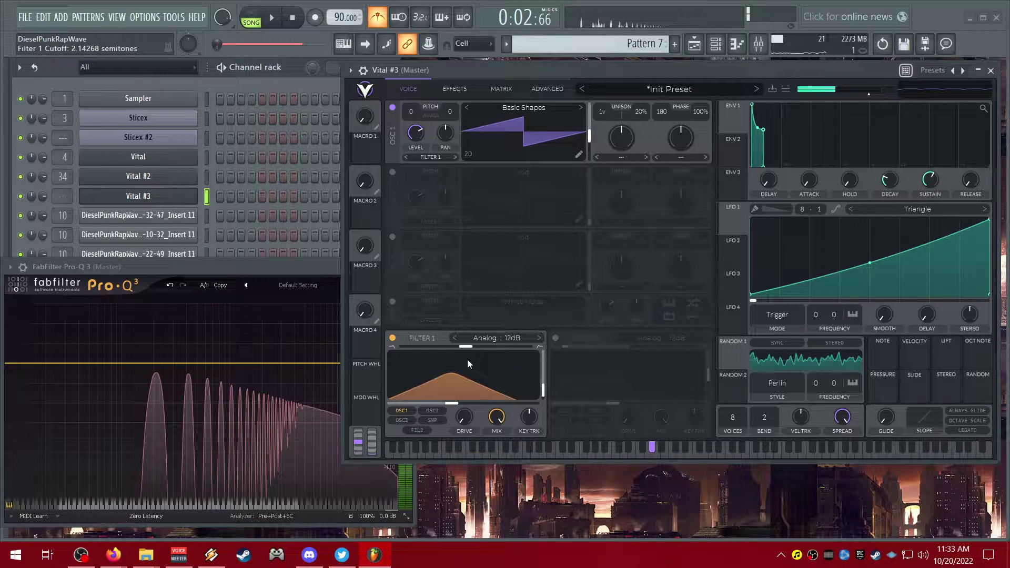
pyautogui.moveTo(466, 346); pyautogui.dragTo(519, 350)
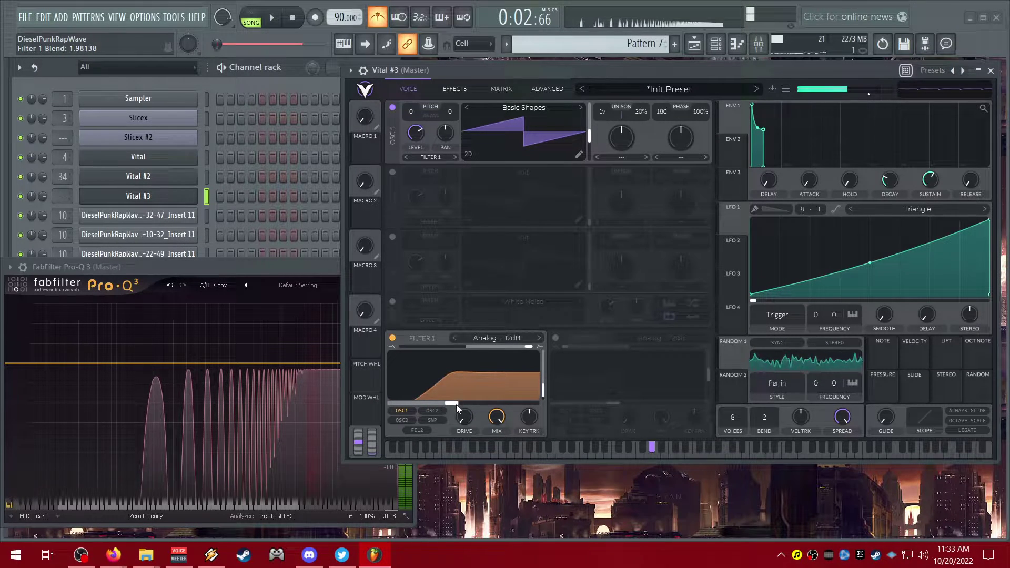
pyautogui.moveTo(454, 403)
pyautogui.mouseDown()
pyautogui.moveTo(435, 399)
pyautogui.moveTo(442, 395)
pyautogui.mouseUp()
# Switch Filter 1 to Notch Blend and sweep the notch frequency back and forth.
pyautogui.click(514, 338)
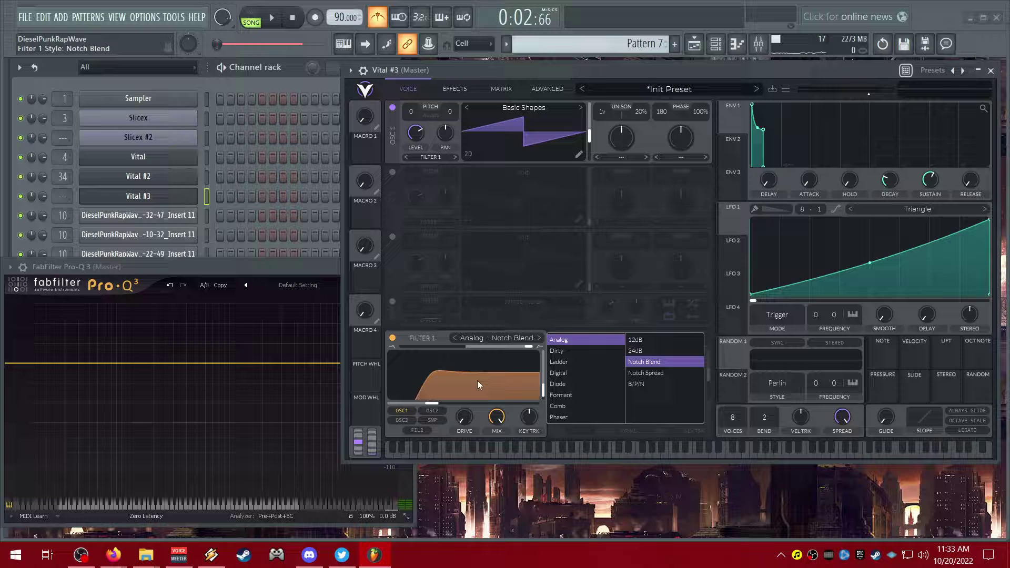
pyautogui.moveTo(533, 350); pyautogui.dragTo(460, 350)
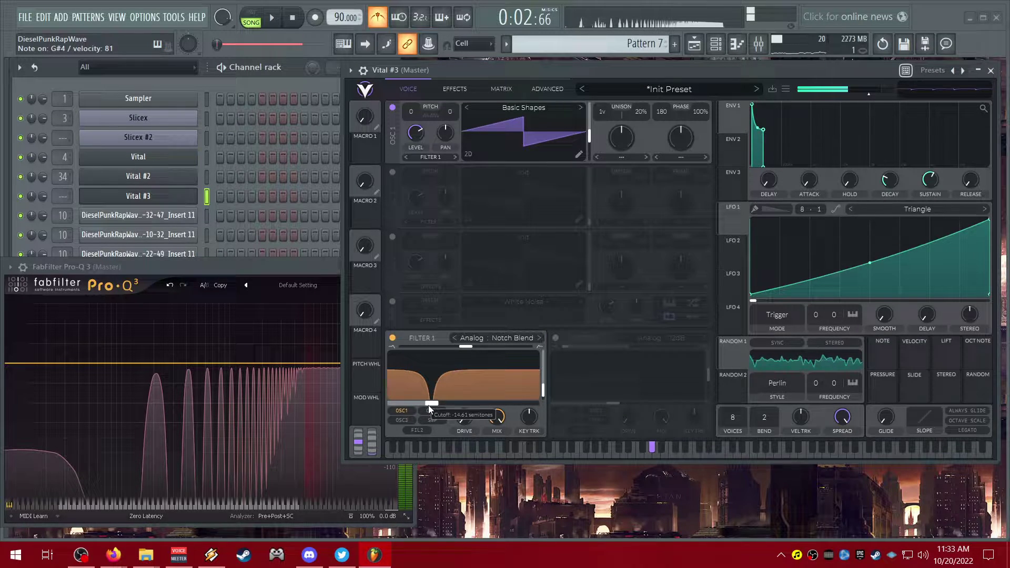
pyautogui.moveTo(430, 409)
pyautogui.mouseDown()
pyautogui.moveTo(432, 395)
pyautogui.moveTo(499, 384)
pyautogui.moveTo(461, 387)
pyautogui.mouseUp()
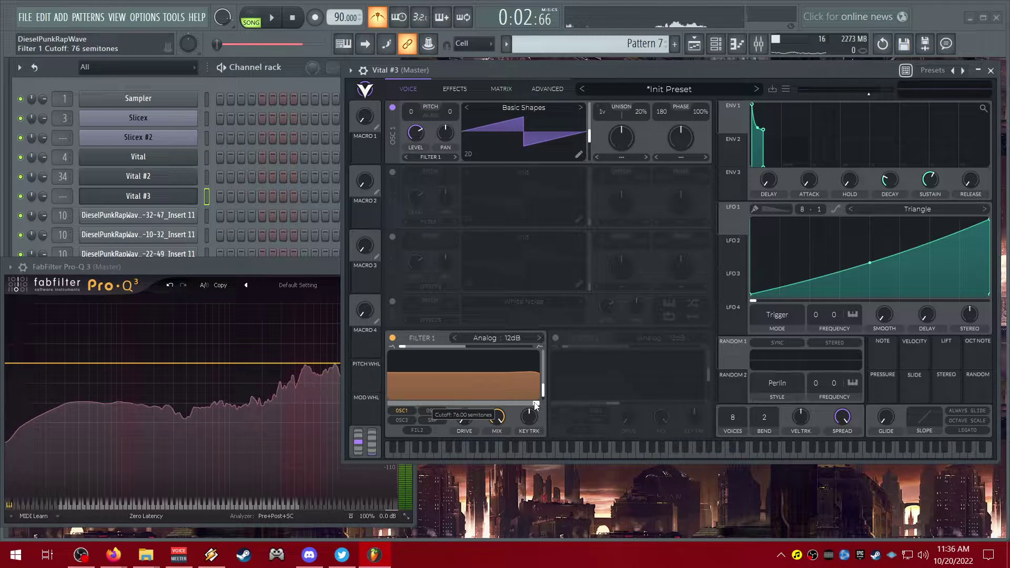
# Drop cutoff to -26 semitones, resonance to 68%, then sweep cutoff between 67 and 45.
pyautogui.moveTo(536, 406)
pyautogui.mouseDown()
pyautogui.moveTo(416, 410)
pyautogui.moveTo(435, 414)
pyautogui.mouseUp()
pyautogui.moveTo(543, 395); pyautogui.dragTo(544, 368)
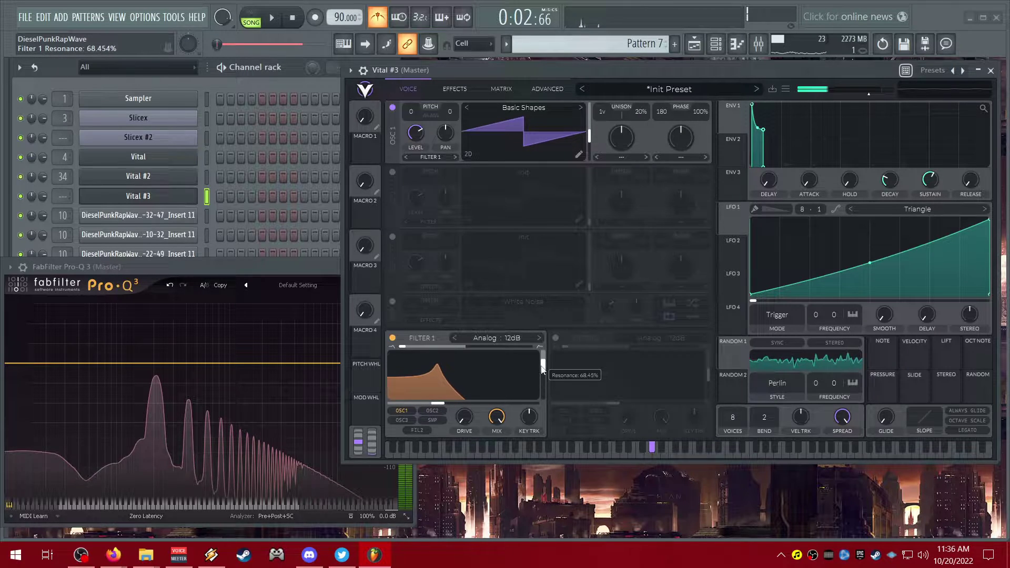
pyautogui.moveTo(427, 407)
pyautogui.mouseDown()
pyautogui.moveTo(417, 348)
pyautogui.moveTo(571, 350)
pyautogui.mouseUp()
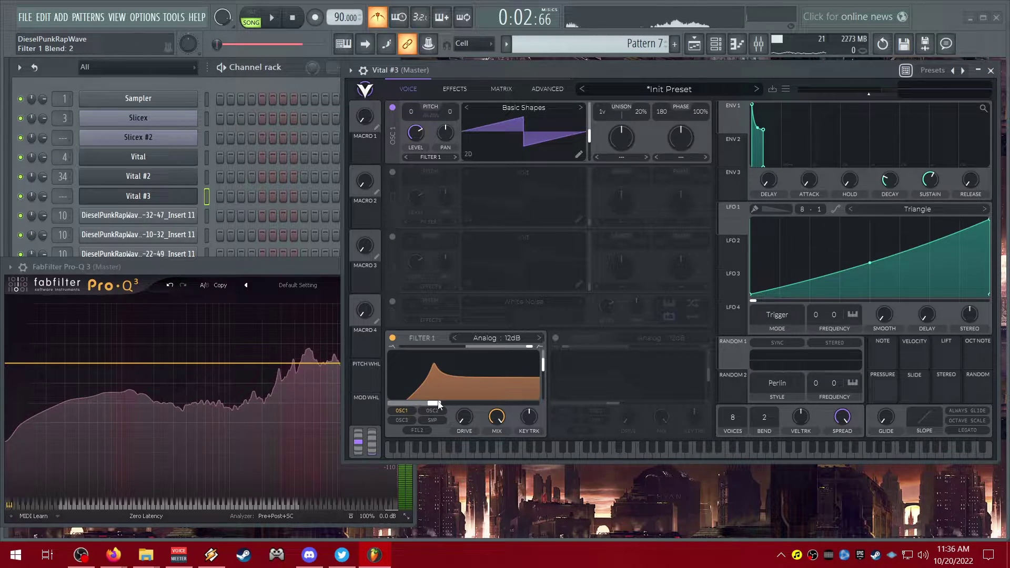
pyautogui.moveTo(434, 405); pyautogui.dragTo(534, 412)
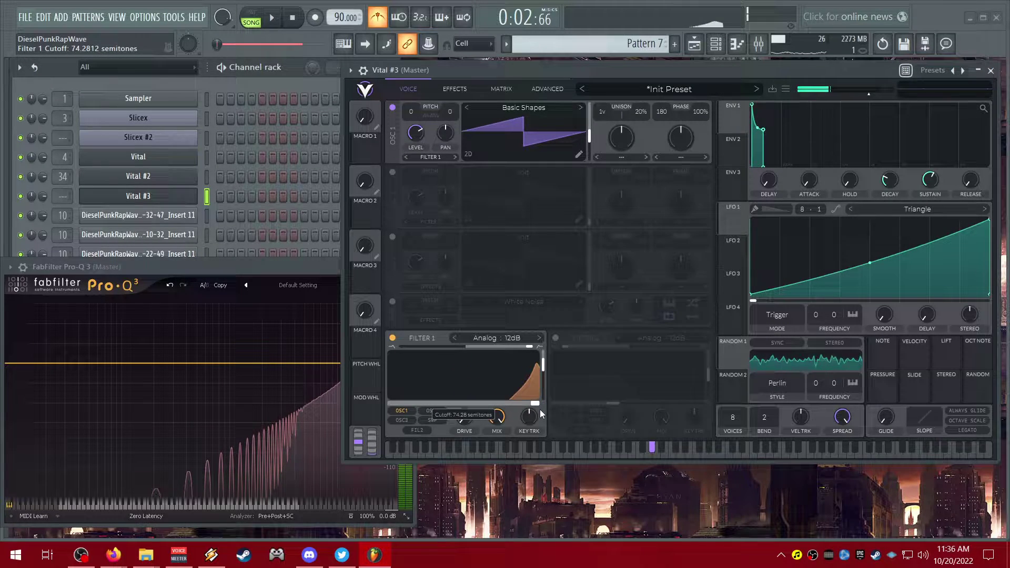
pyautogui.moveTo(533, 412); pyautogui.dragTo(449, 408)
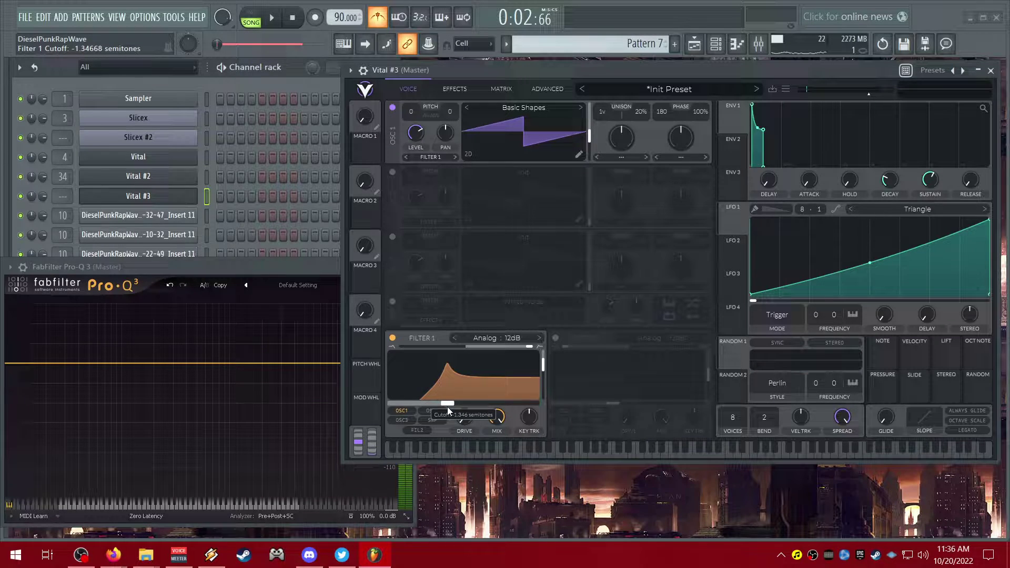
# Blend toward band-pass, resonance 43%, cutoff to 63, then notch cutoff to 14 semitones.
pyautogui.moveTo(517, 347); pyautogui.dragTo(460, 354)
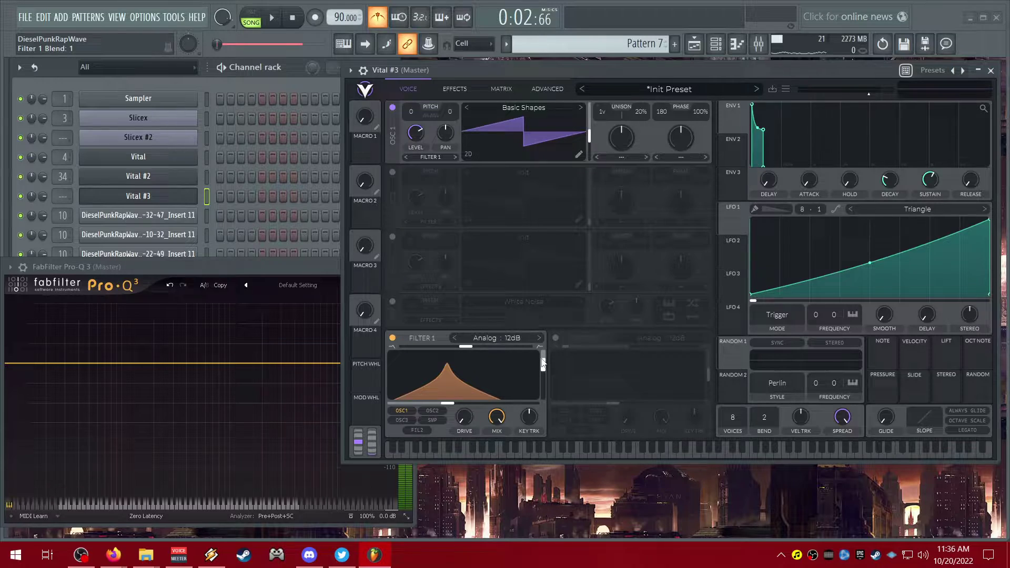
pyautogui.moveTo(542, 363); pyautogui.dragTo(543, 379)
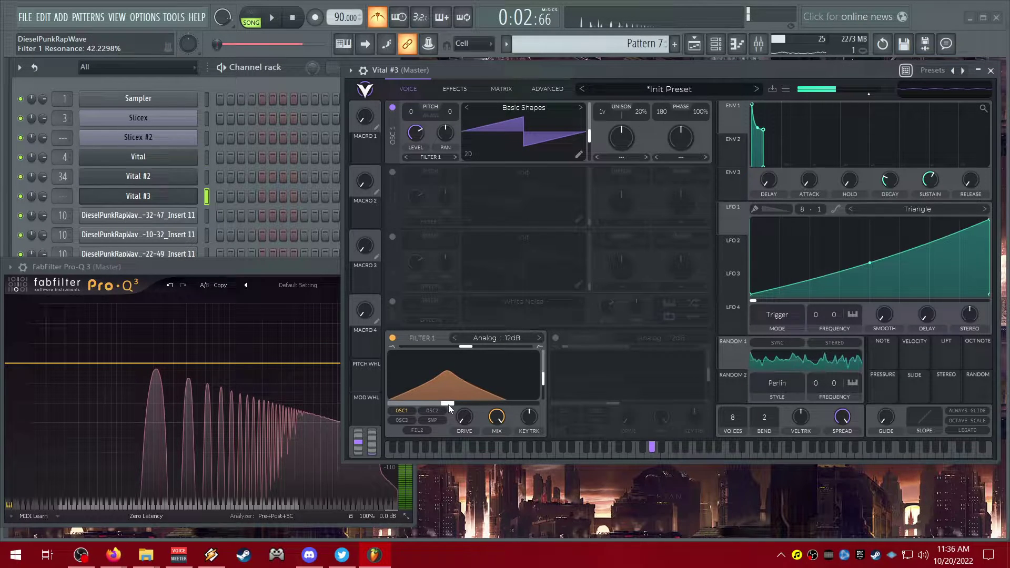
pyautogui.moveTo(448, 405)
pyautogui.mouseDown()
pyautogui.moveTo(528, 407)
pyautogui.moveTo(464, 403)
pyautogui.mouseUp()
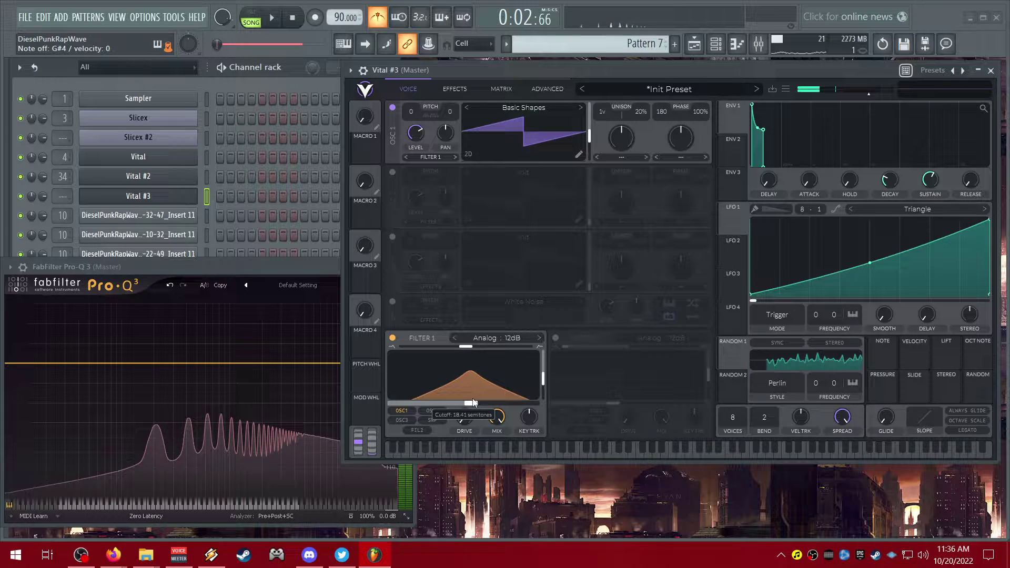
pyautogui.moveTo(465, 404)
pyautogui.mouseDown()
pyautogui.moveTo(525, 408)
pyautogui.moveTo(493, 400)
pyautogui.mouseUp()
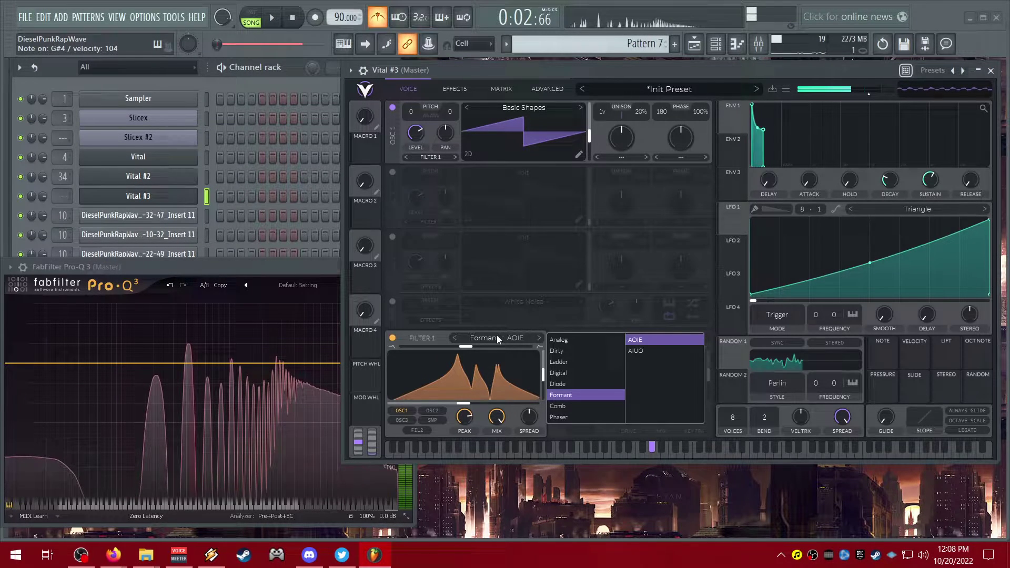
# Push the AOIE Formant X position to maximum, then settle it near 0.6.
pyautogui.moveTo(465, 413)
pyautogui.mouseDown()
pyautogui.moveTo(370, 407)
pyautogui.moveTo(541, 397)
pyautogui.mouseUp()
pyautogui.moveTo(415, 403)
pyautogui.mouseDown()
pyautogui.moveTo(492, 379)
pyautogui.moveTo(502, 351)
pyautogui.moveTo(377, 348)
pyautogui.moveTo(500, 347)
pyautogui.moveTo(420, 350)
pyautogui.mouseUp()
# Try Filter 1 as Low High Comb, adjusting its blend and lowering its cutoff.
pyautogui.click(518, 339)
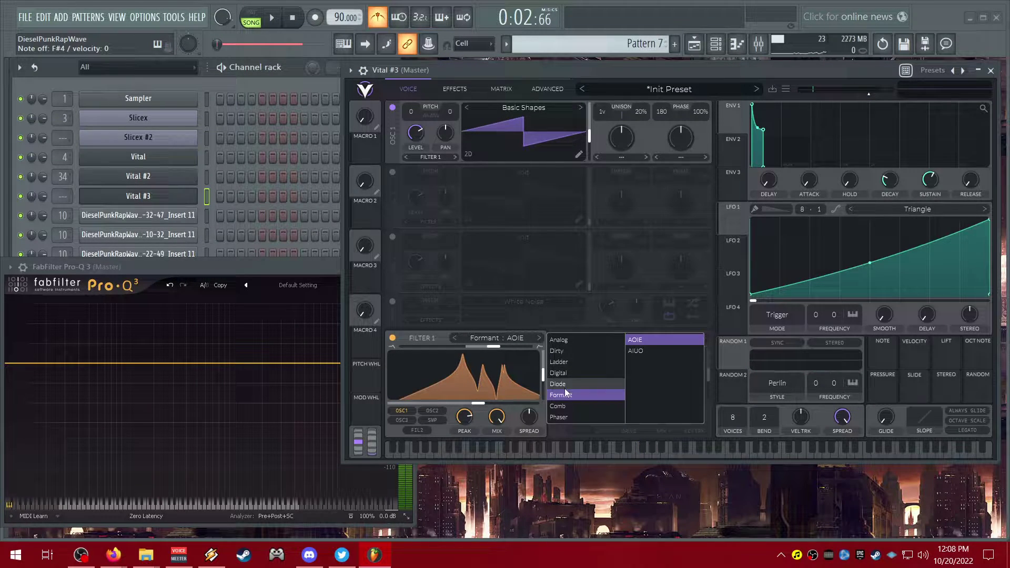
pyautogui.click(559, 406)
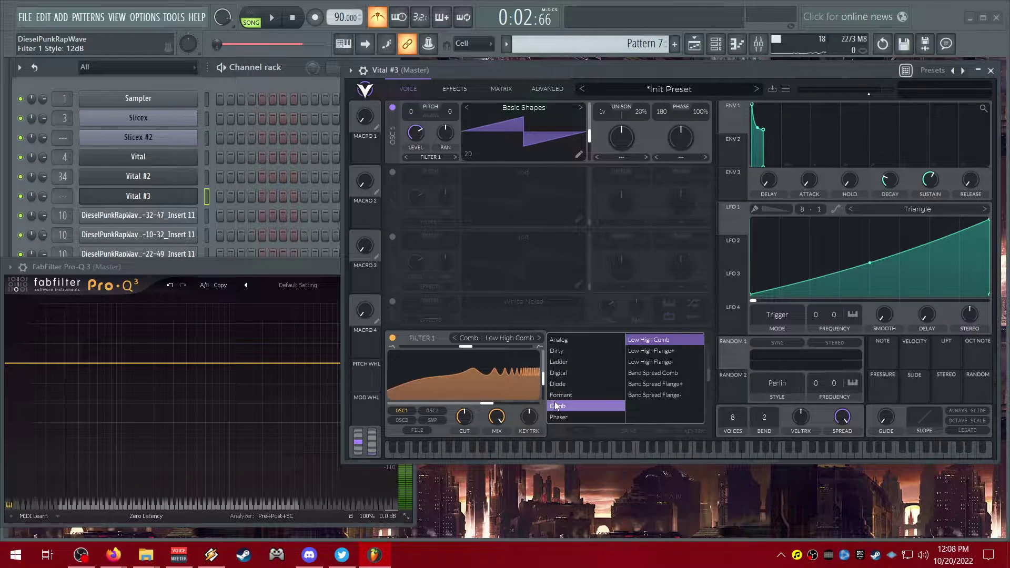
pyautogui.click(491, 405)
pyautogui.moveTo(464, 416)
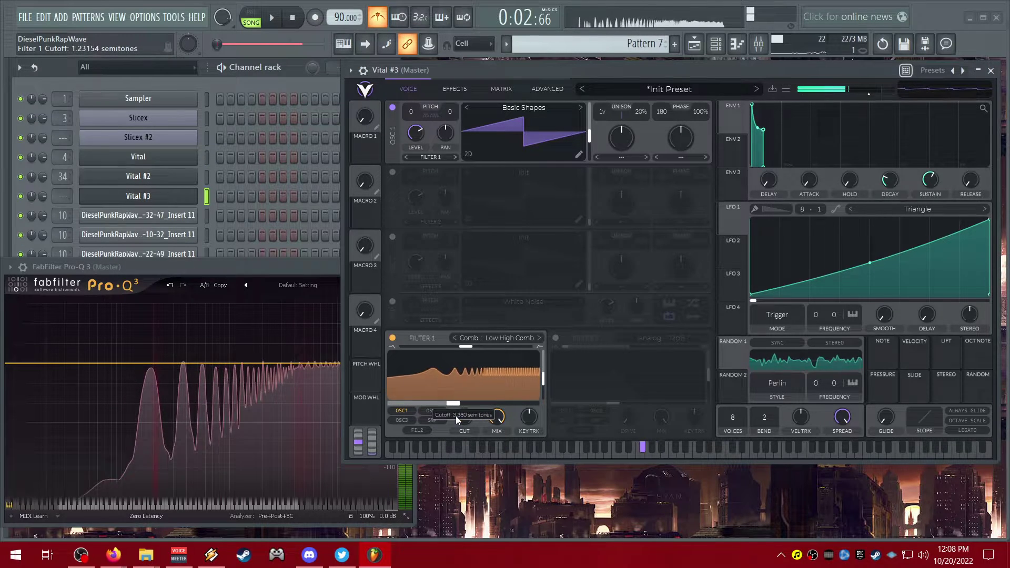
pyautogui.moveTo(467, 351); pyautogui.dragTo(411, 351)
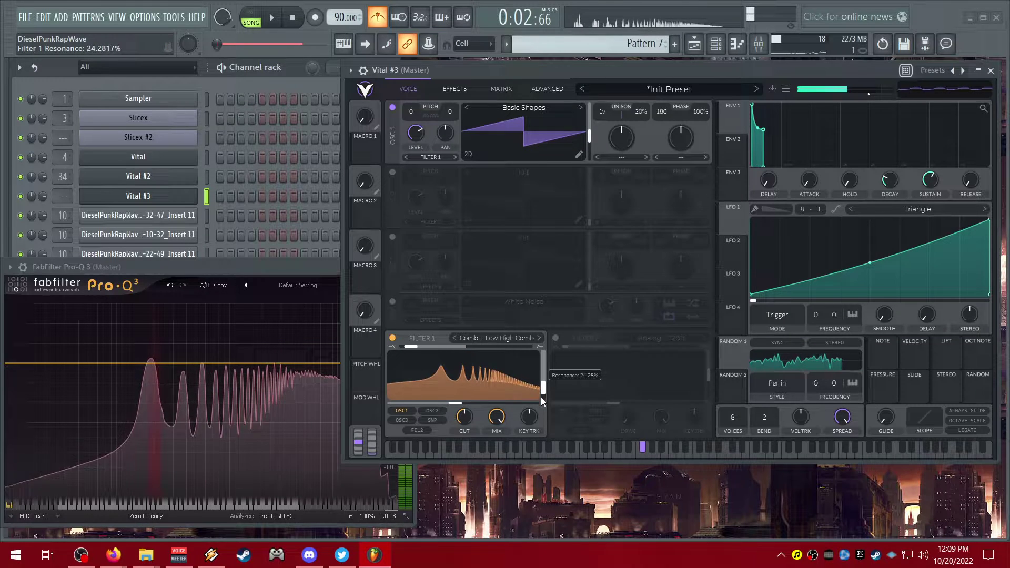
pyautogui.moveTo(541, 398)
pyautogui.mouseDown()
pyautogui.moveTo(435, 390)
pyautogui.moveTo(491, 409)
pyautogui.mouseUp()
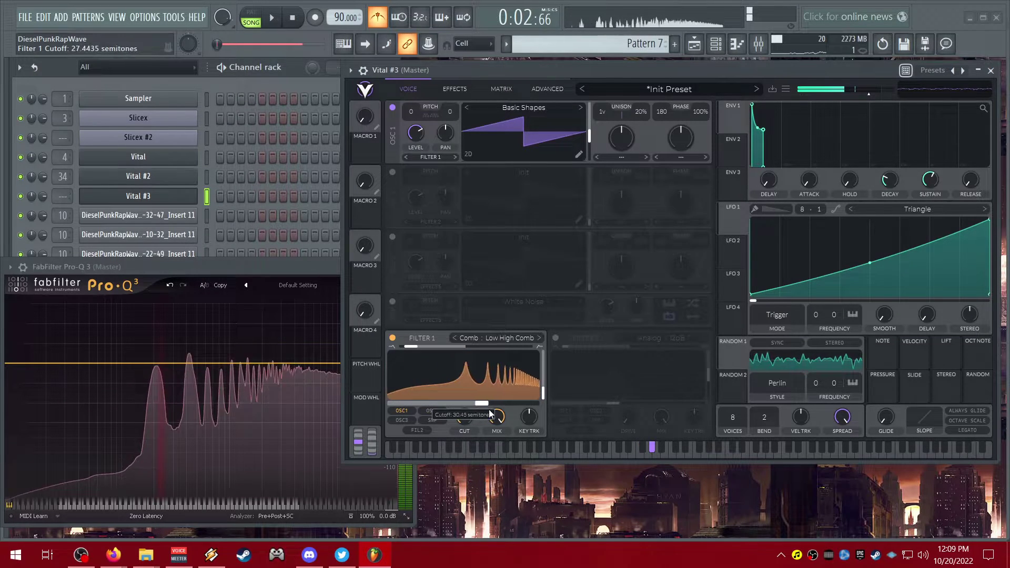
# Switch Filter 1 to Phaser Positive with cutoff around -16 semitones.
pyautogui.click(517, 340)
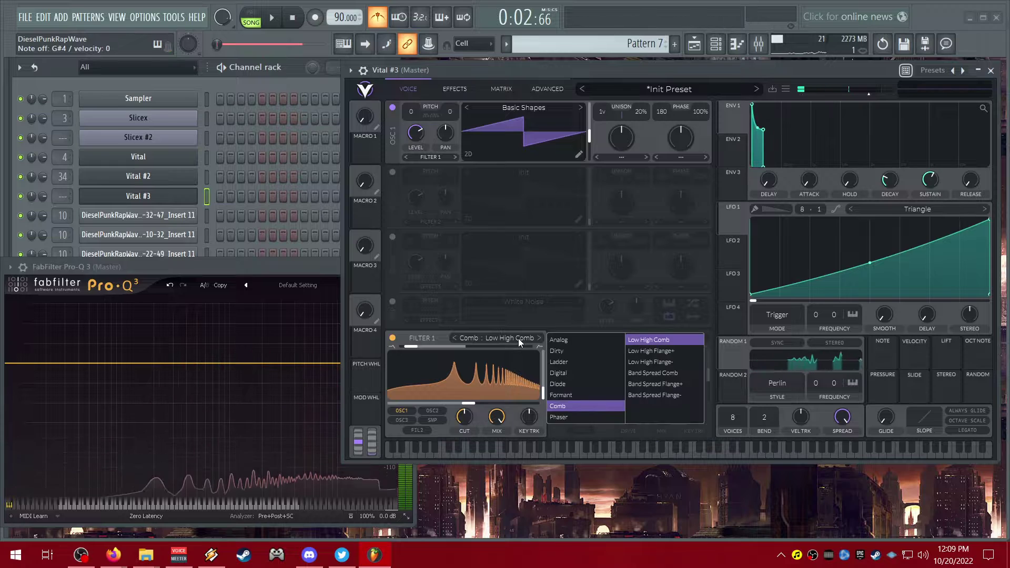
pyautogui.click(569, 416)
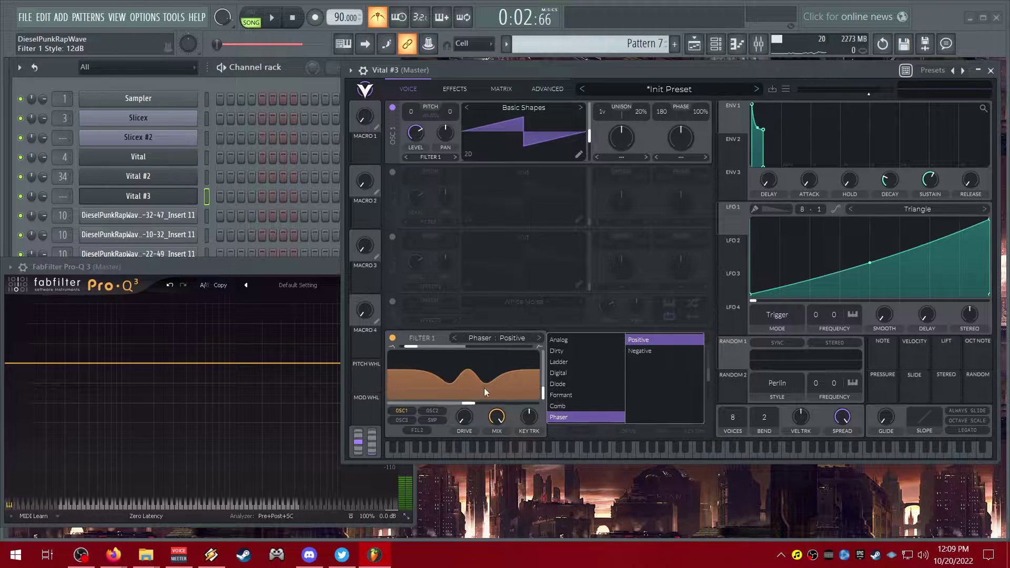
pyautogui.click(431, 346)
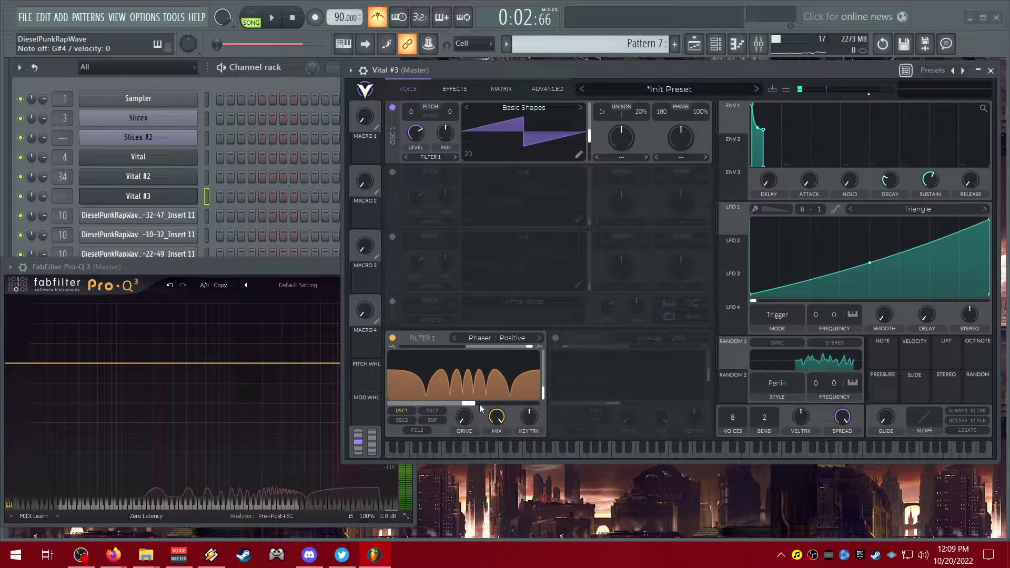
pyautogui.moveTo(479, 405)
pyautogui.mouseDown()
pyautogui.moveTo(425, 405)
pyautogui.moveTo(479, 407)
pyautogui.moveTo(431, 405)
pyautogui.moveTo(409, 426)
pyautogui.moveTo(445, 420)
pyautogui.mouseUp()
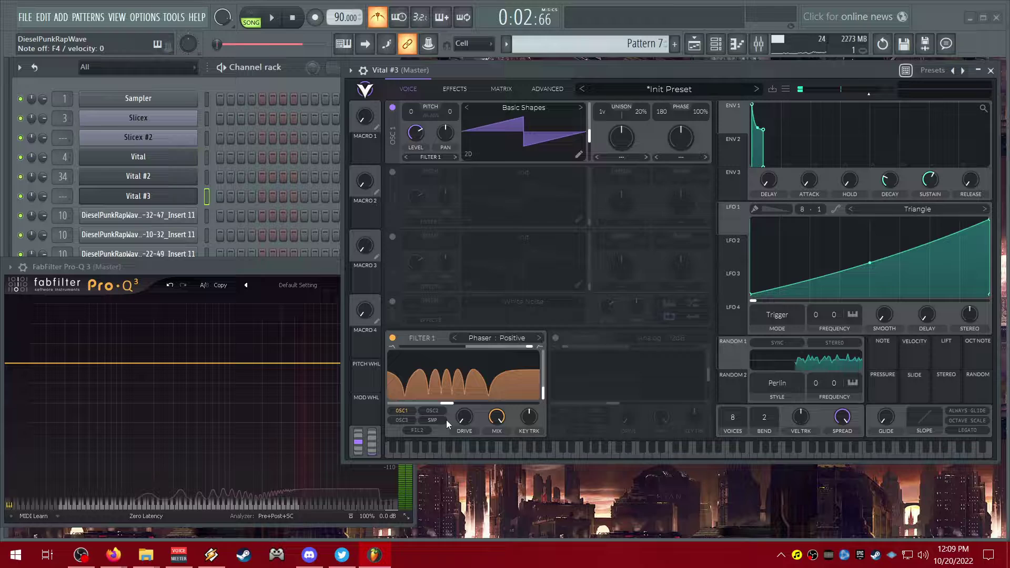
# Enable Chorus with raised cutoff, feedback about -93% and depth lowered to a subtle amount.
pyautogui.click(455, 89)
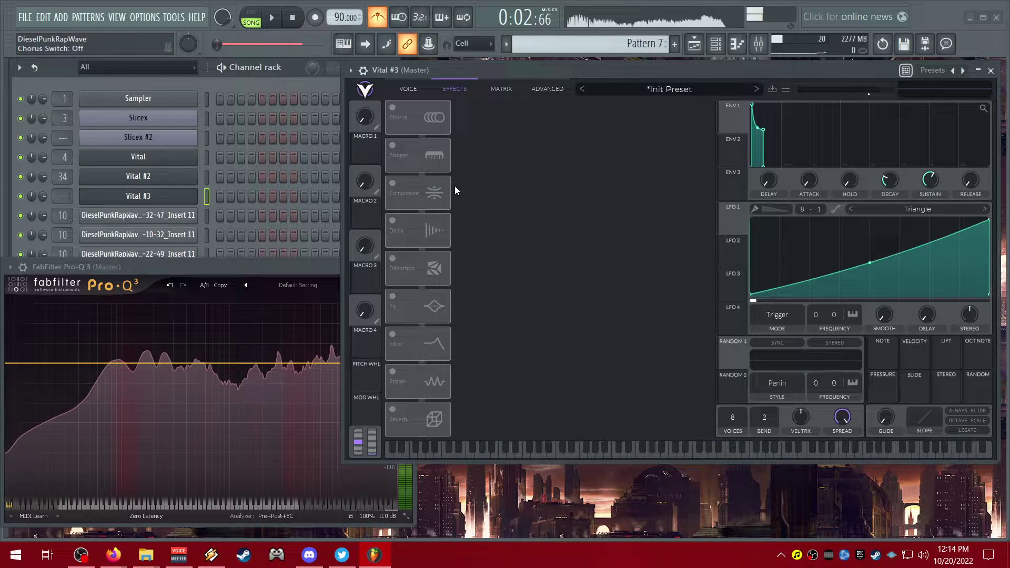
pyautogui.click(393, 109)
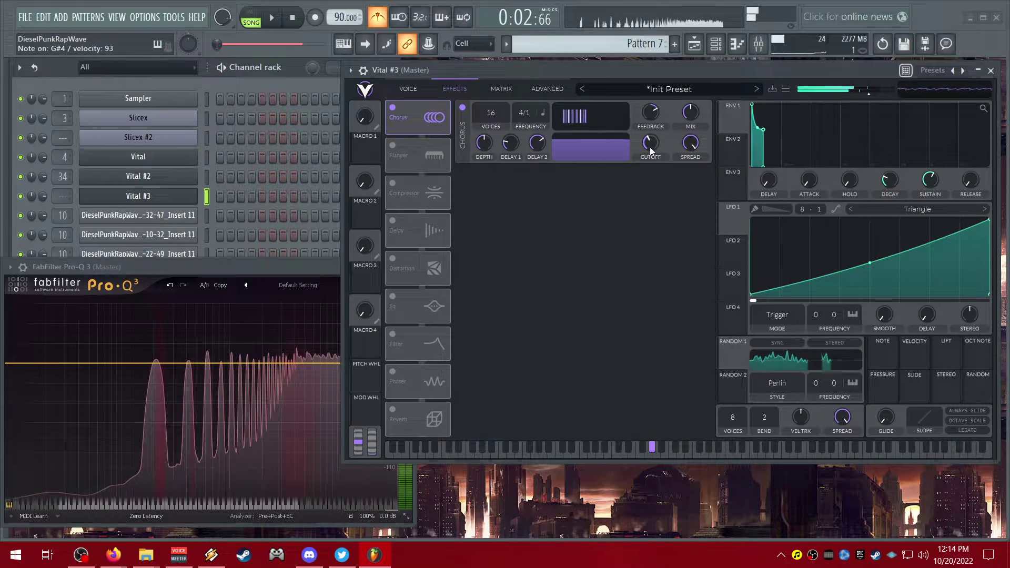
pyautogui.moveTo(658, 143); pyautogui.dragTo(639, 181)
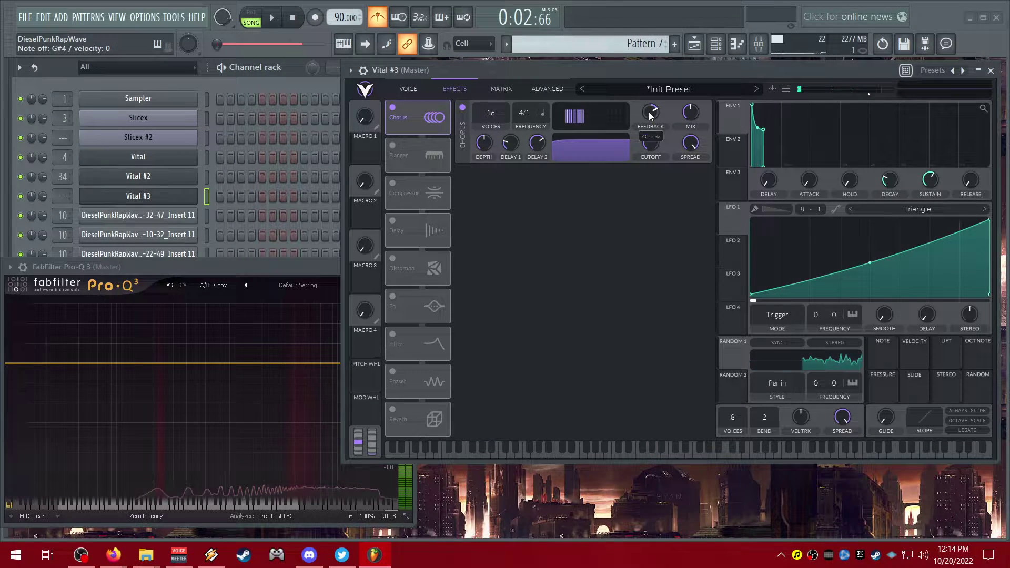
pyautogui.moveTo(651, 115); pyautogui.dragTo(627, 204)
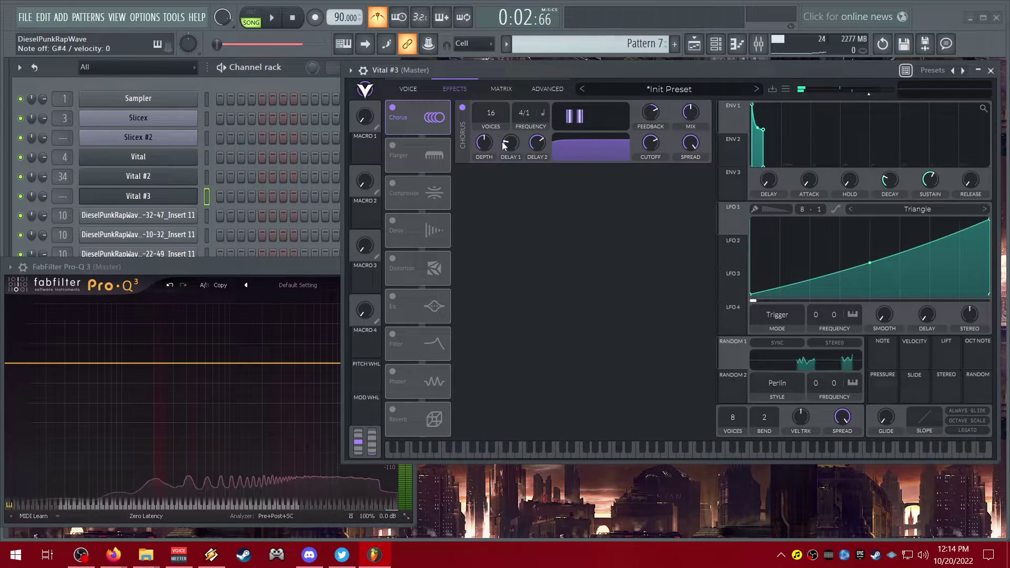
pyautogui.moveTo(504, 145); pyautogui.dragTo(496, 90)
pyautogui.moveTo(651, 114); pyautogui.dragTo(640, 179)
pyautogui.moveTo(651, 114)
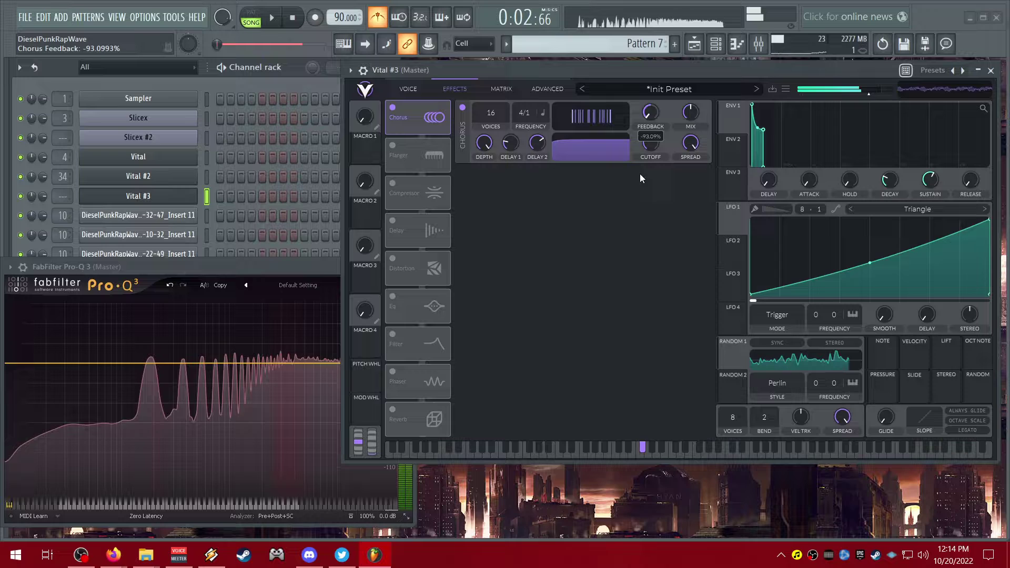
pyautogui.moveTo(480, 158); pyautogui.dragTo(467, 254)
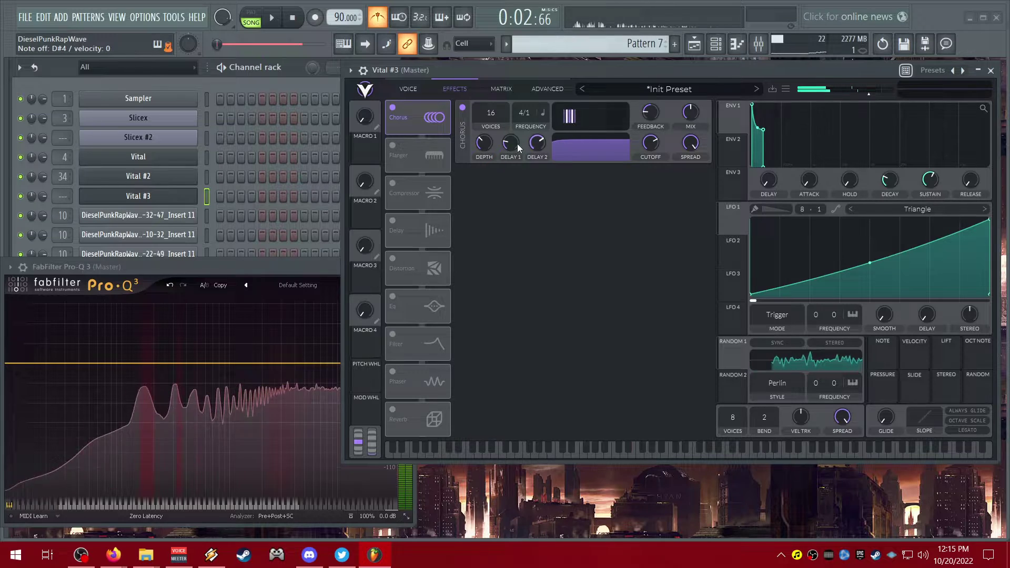
pyautogui.moveTo(484, 144)
pyautogui.mouseDown()
pyautogui.moveTo(476, 175)
pyautogui.moveTo(480, 158)
pyautogui.mouseUp()
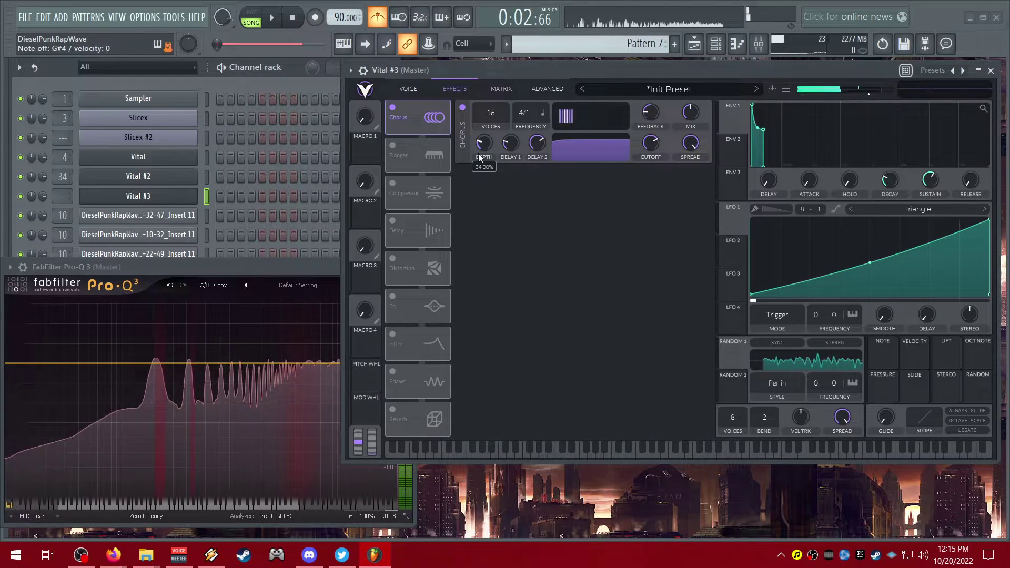
# Turn Chorus off and enable Flanger, swinging its feedback negative then strongly positive.
pyautogui.click(393, 108)
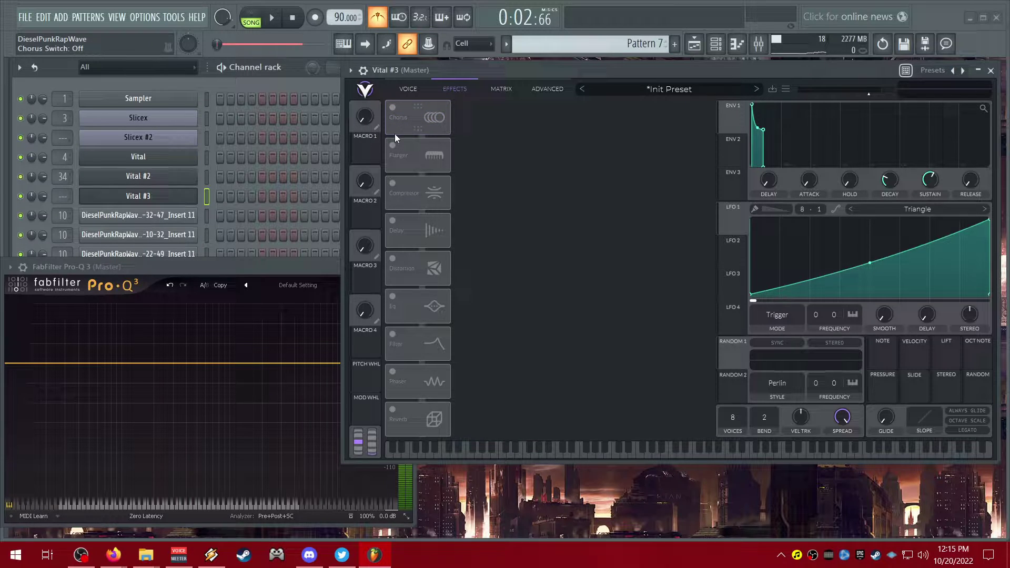
pyautogui.click(395, 145)
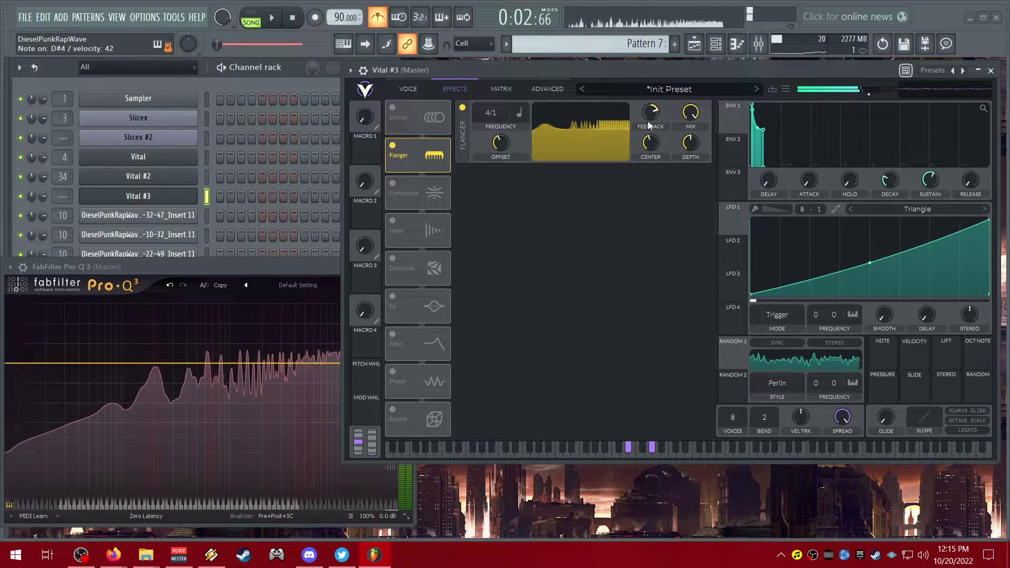
pyautogui.moveTo(647, 129); pyautogui.dragTo(632, 196)
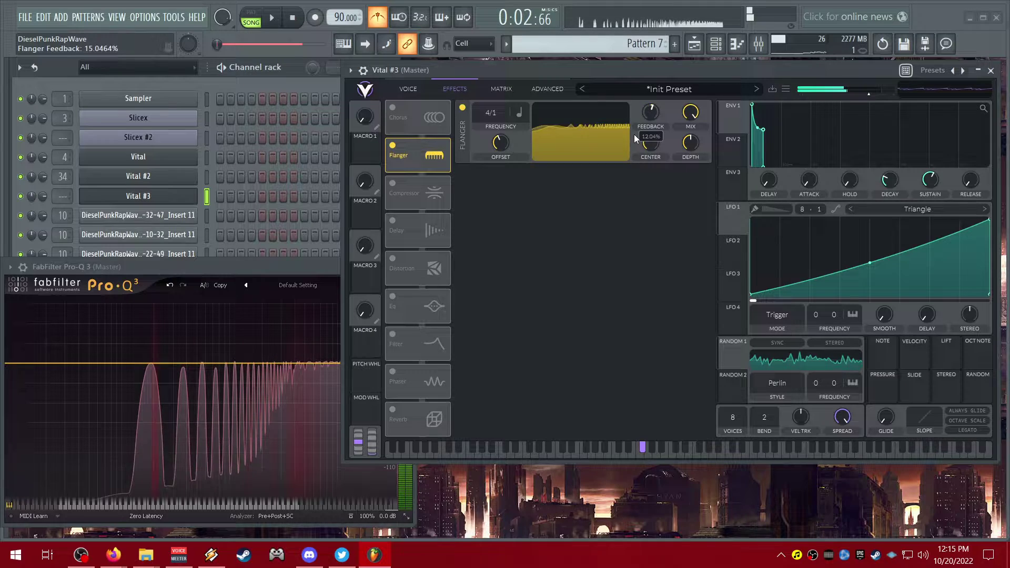
pyautogui.moveTo(634, 135); pyautogui.dragTo(614, 114)
pyautogui.moveTo(500, 143)
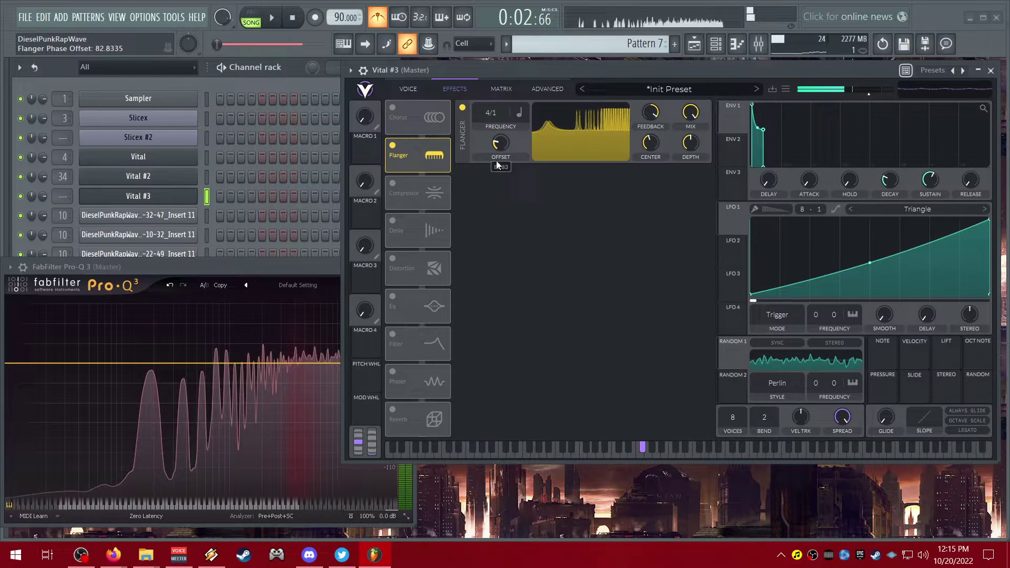
pyautogui.scroll(3, 491, 145)
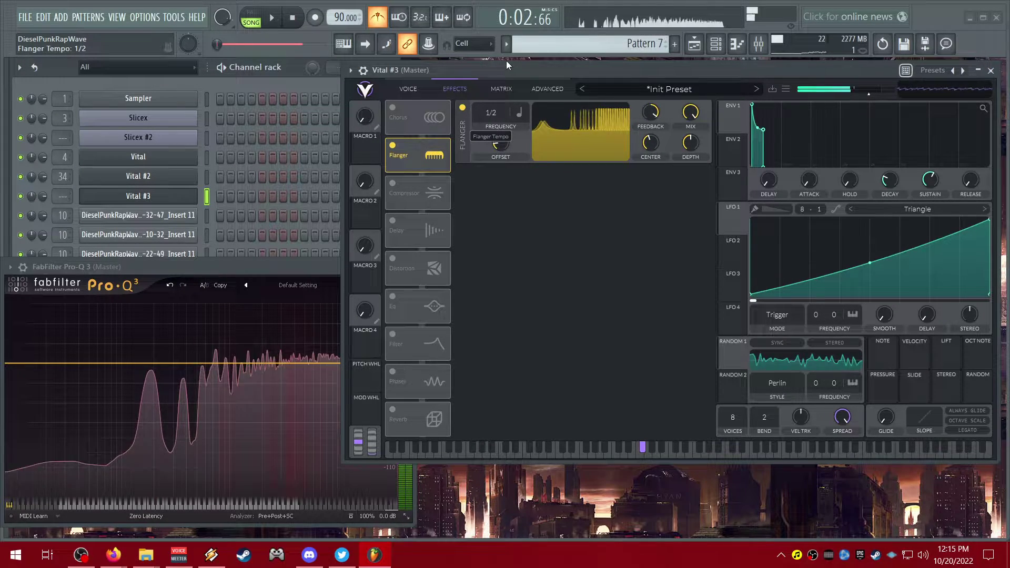
pyautogui.scroll(3, 499, 116)
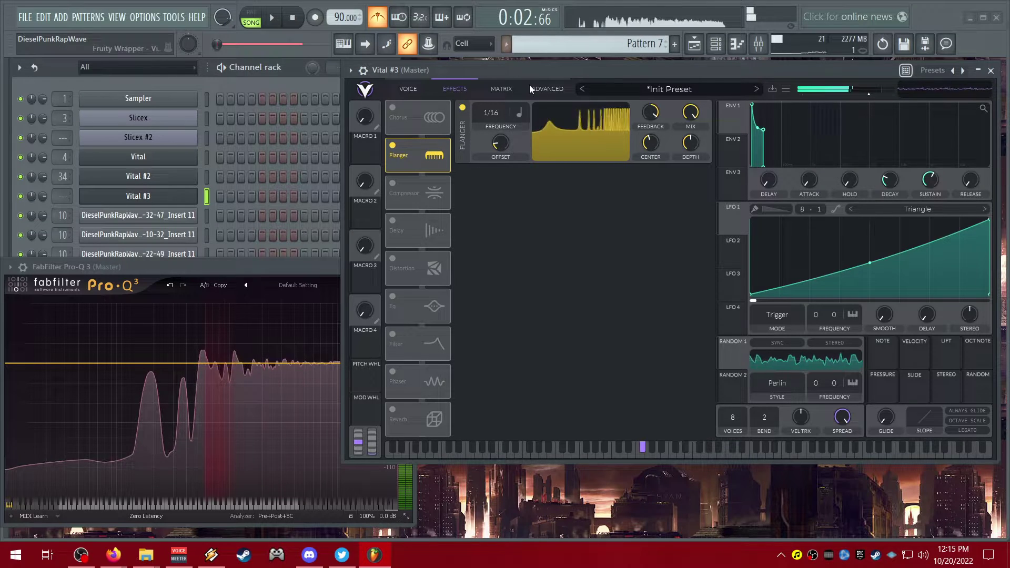
# Set the flanger rate to dotted tempo sync at 2/1.
pyautogui.click(521, 113)
pyautogui.click(531, 156)
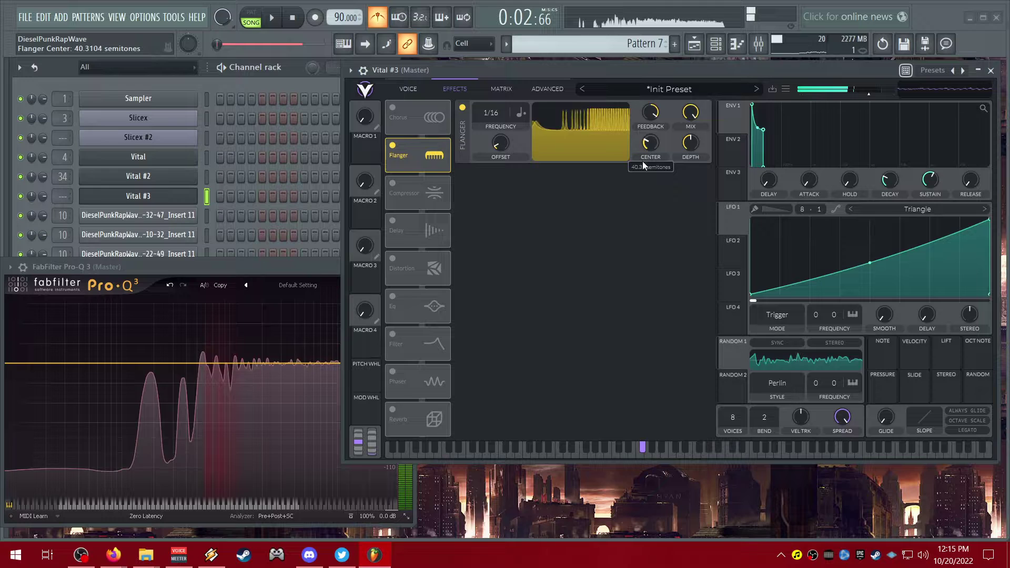
pyautogui.scroll(-2, 642, 161)
pyautogui.scroll(-1, 493, 146)
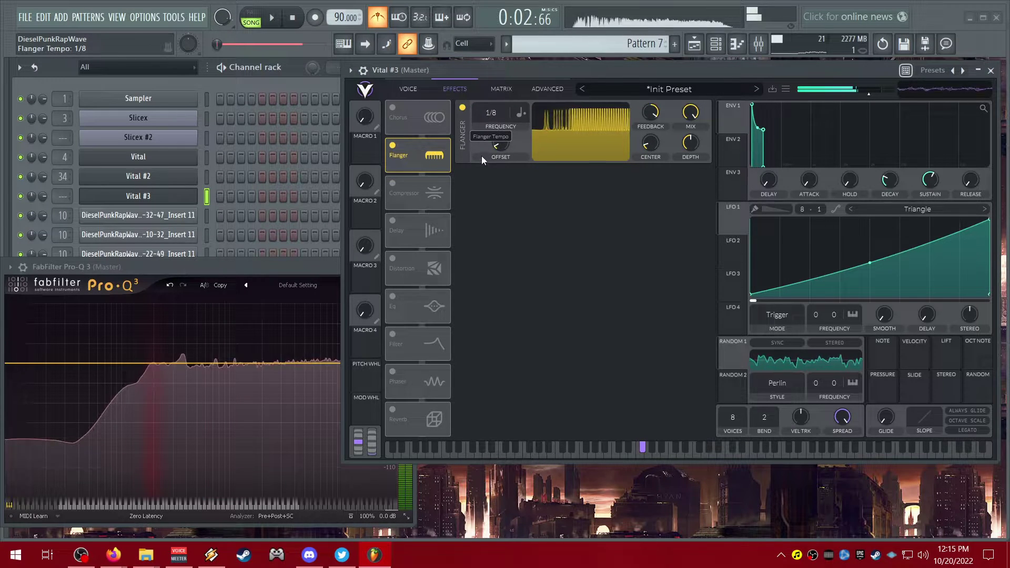
pyautogui.moveTo(482, 143); pyautogui.dragTo(474, 273)
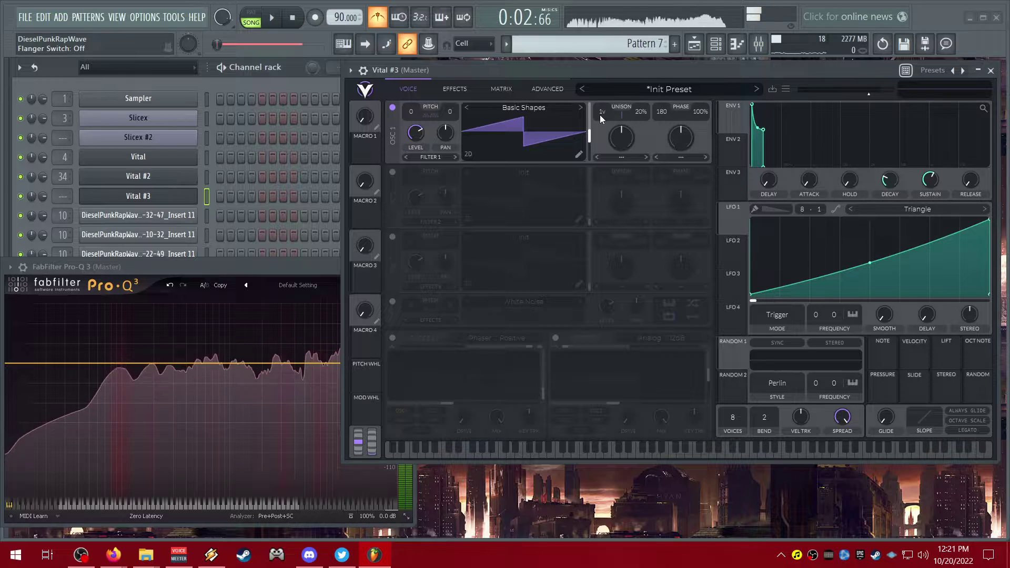
# Raise OSC 1 unison to six voices and back to one, detune settling near 11%.
pyautogui.moveTo(600, 115); pyautogui.dragTo(604, 73)
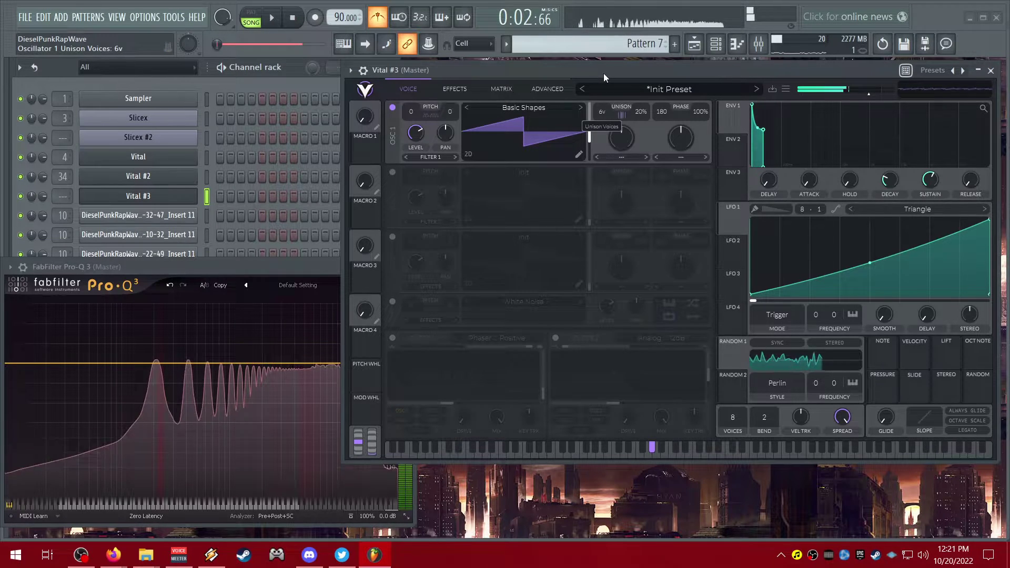
pyautogui.moveTo(604, 73)
pyautogui.mouseDown()
pyautogui.moveTo(597, 122)
pyautogui.moveTo(635, 94)
pyautogui.mouseUp()
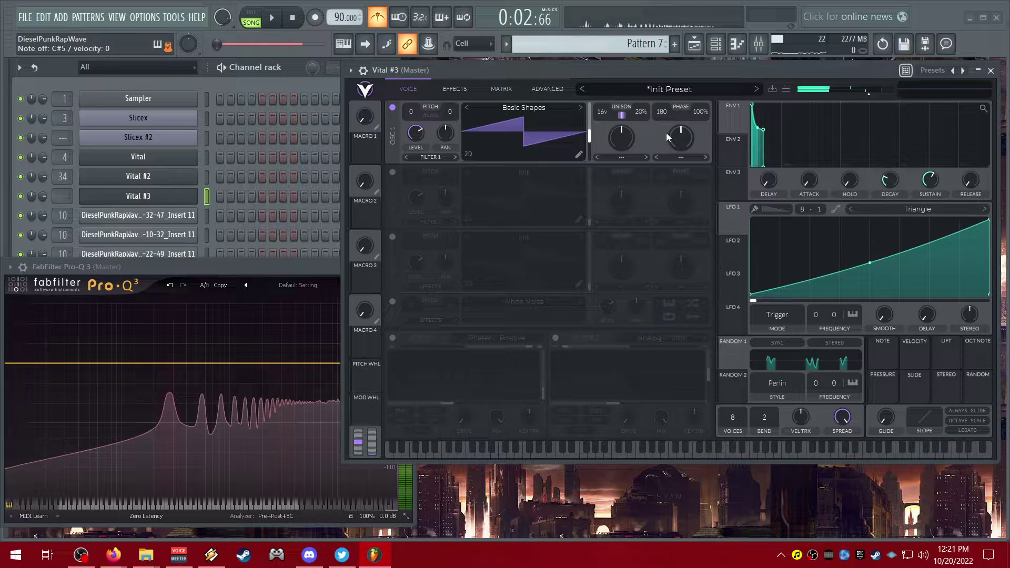
pyautogui.moveTo(628, 136); pyautogui.dragTo(633, 8)
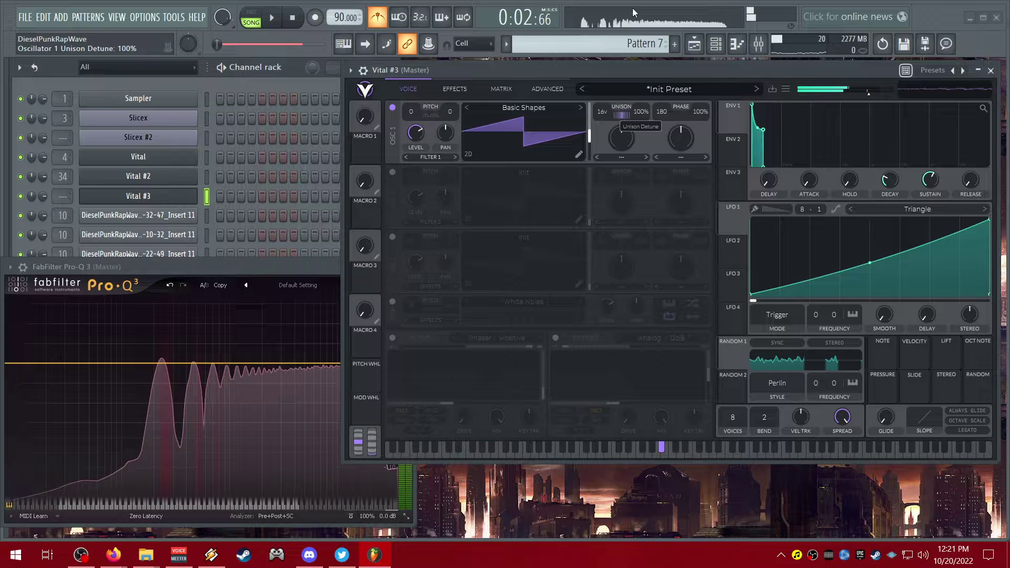
pyautogui.moveTo(631, 43); pyautogui.dragTo(632, 69)
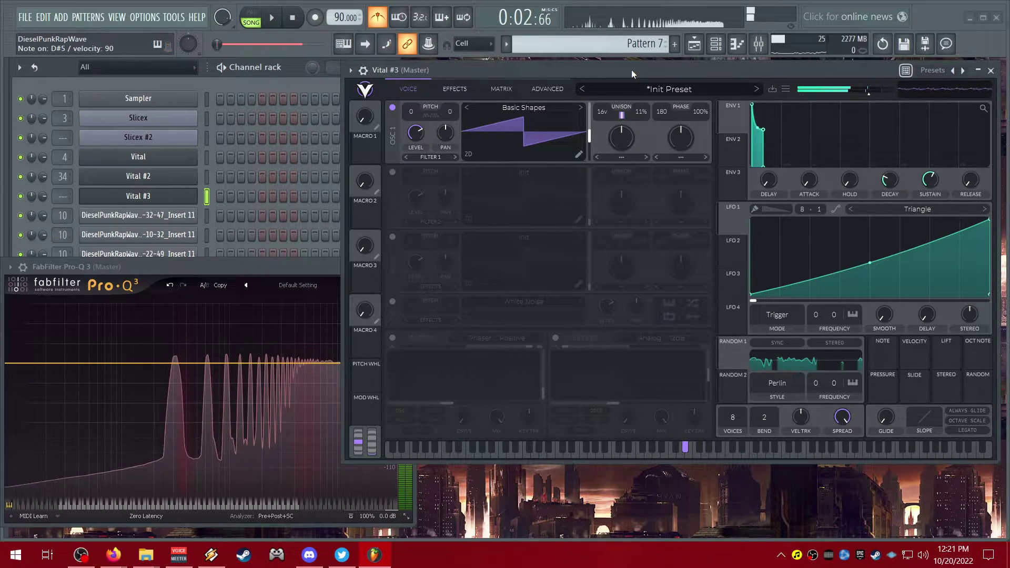
pyautogui.moveTo(626, 108); pyautogui.dragTo(630, 93)
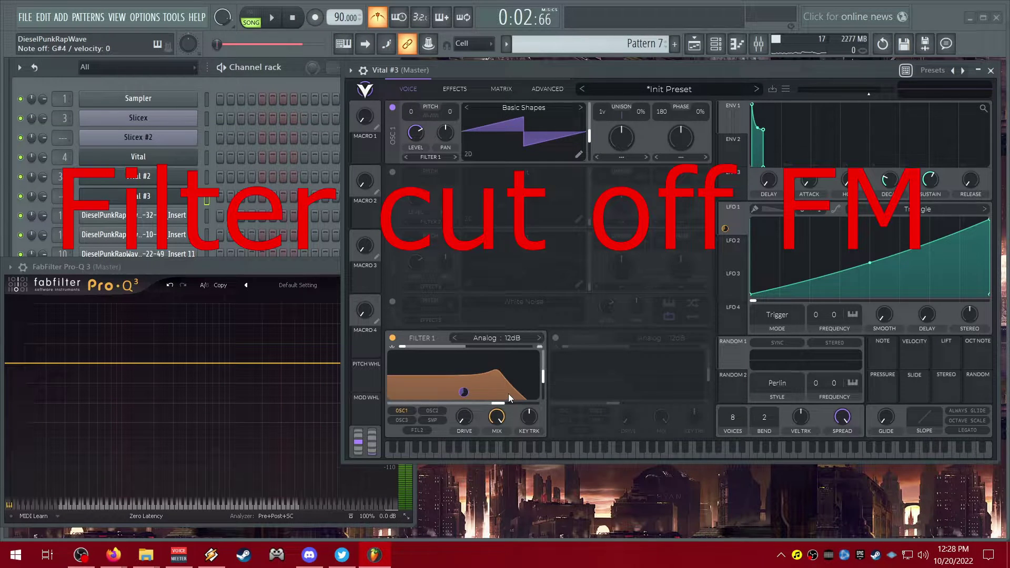
# Sweep the resonant Filter 1 cutoff down to about 17.56 semitones.
pyautogui.moveTo(508, 398); pyautogui.dragTo(498, 416)
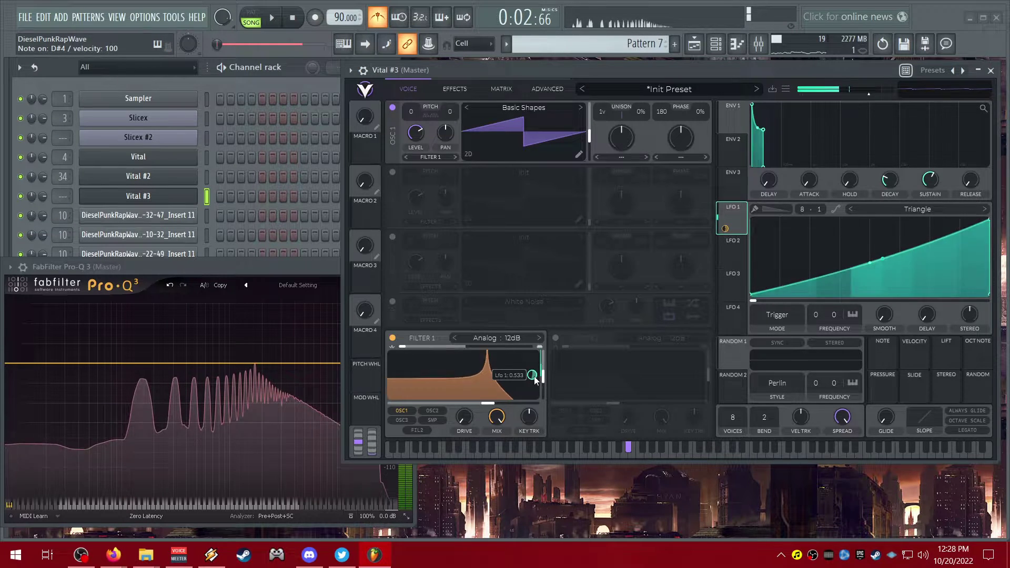
pyautogui.moveTo(488, 404)
pyautogui.mouseDown()
pyautogui.moveTo(453, 410)
pyautogui.moveTo(541, 411)
pyautogui.moveTo(519, 417)
pyautogui.moveTo(519, 400)
pyautogui.moveTo(542, 358)
pyautogui.mouseUp()
pyautogui.moveTo(488, 404)
pyautogui.mouseDown()
pyautogui.moveTo(461, 406)
pyautogui.moveTo(478, 406)
pyautogui.mouseUp()
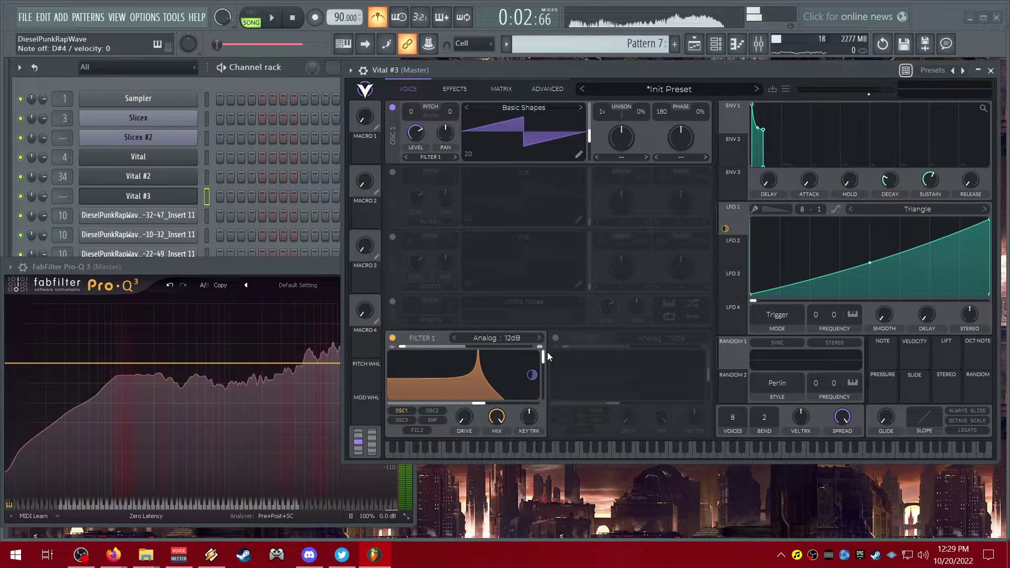
# Tweak chorus depth, reset the LFO 1 curve to a straight ramp, and zero chorus depth.
pyautogui.click(455, 88)
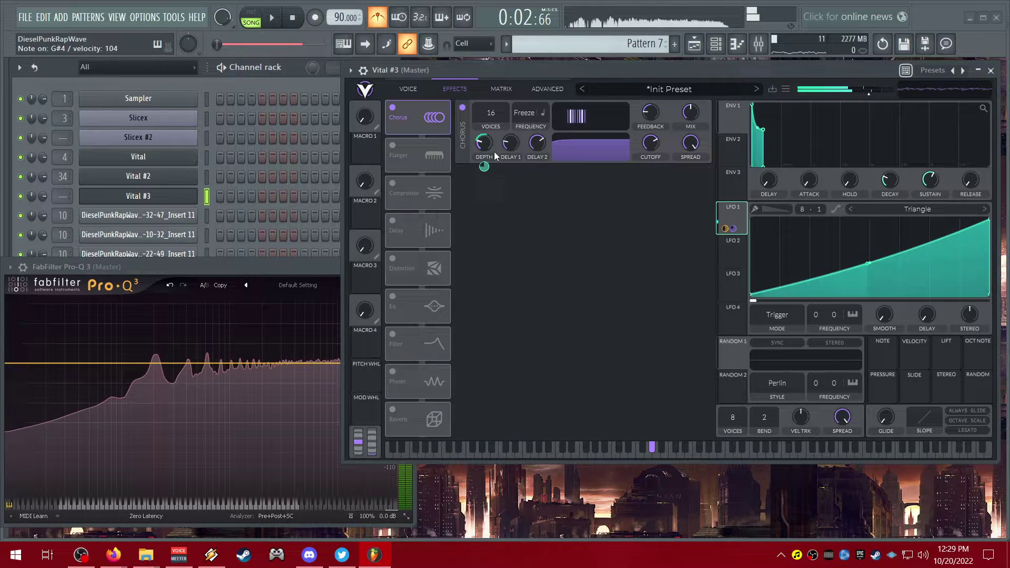
pyautogui.moveTo(480, 146); pyautogui.dragTo(480, 126)
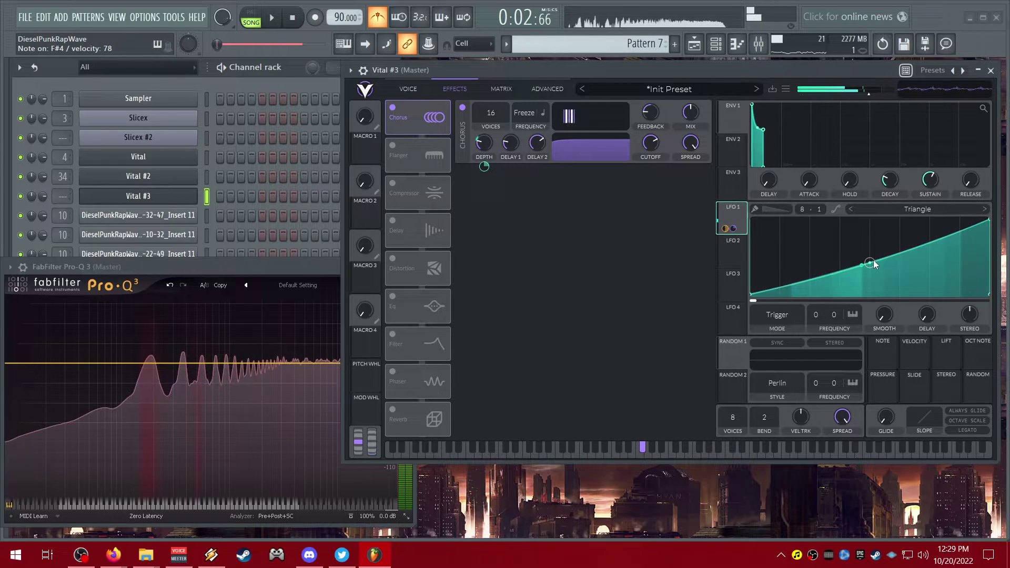
pyautogui.moveTo(870, 262); pyautogui.dragTo(868, 244)
pyautogui.doubleClick(869, 243)
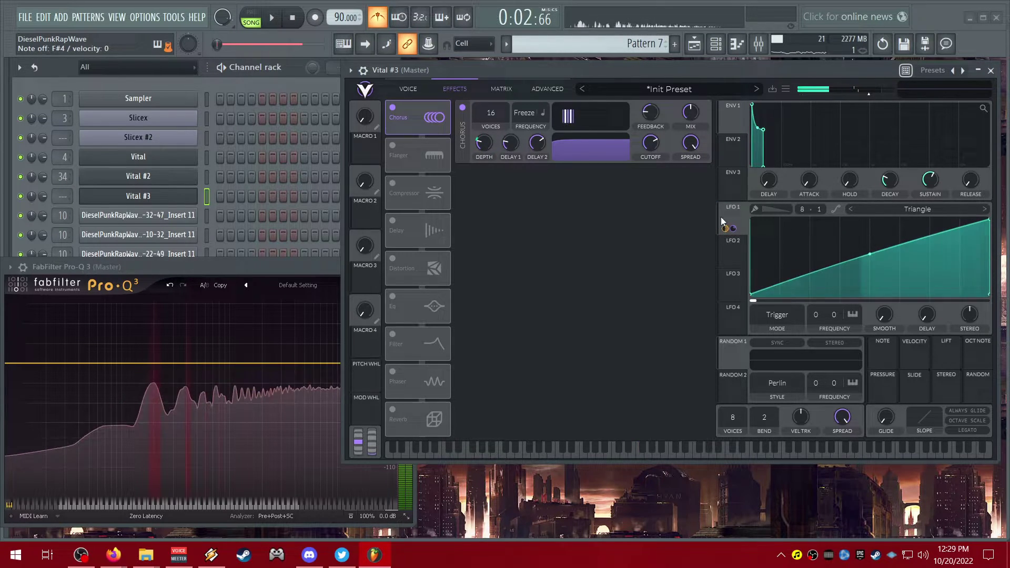
pyautogui.moveTo(483, 144)
pyautogui.mouseDown()
pyautogui.moveTo(478, 168)
pyautogui.moveTo(481, 112)
pyautogui.mouseUp()
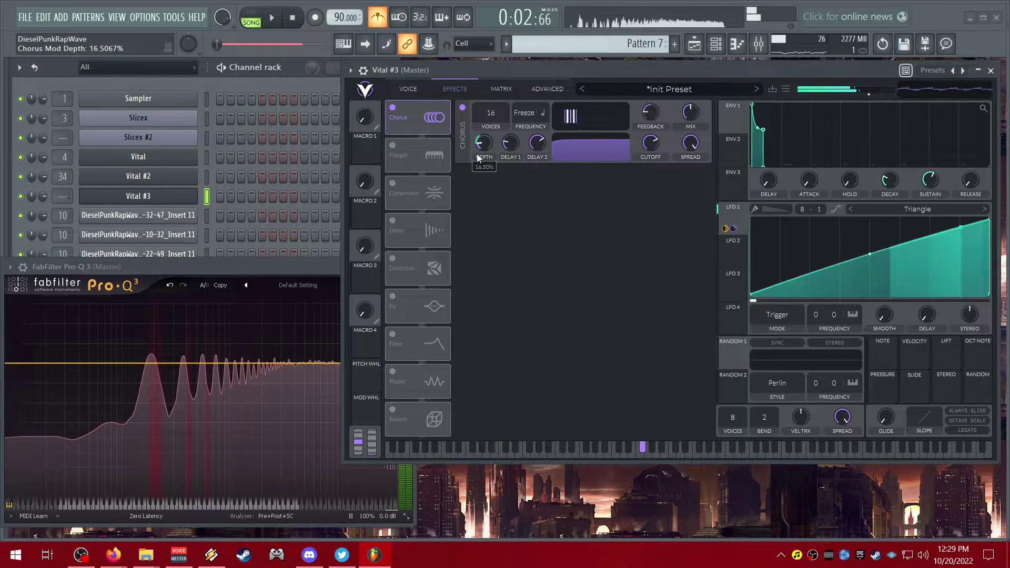
# Modulate flanger offset and center with LFO 1, raising center and adjusting phase offset.
pyautogui.click(418, 155)
pyautogui.moveTo(508, 164); pyautogui.dragTo(506, 184)
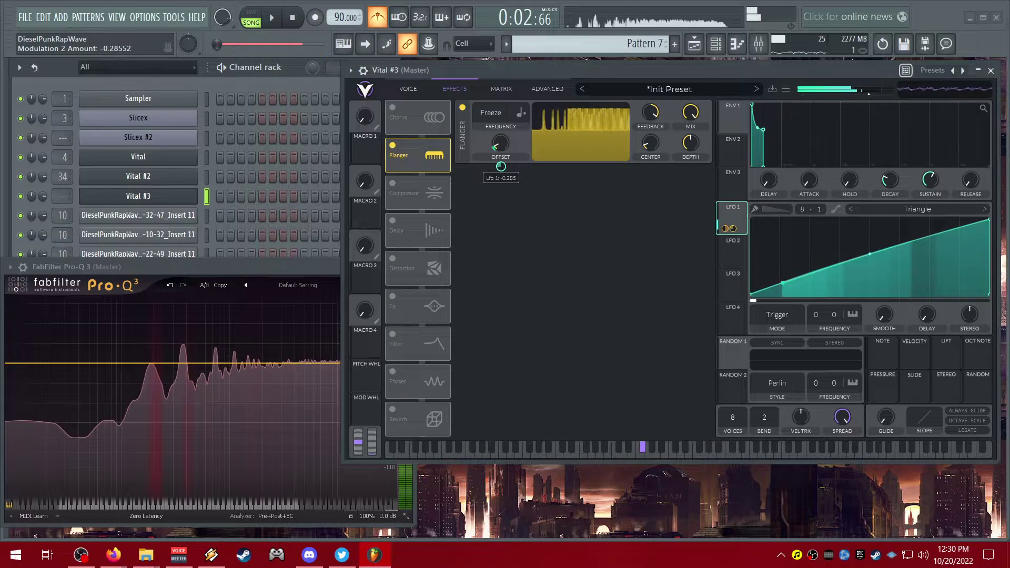
pyautogui.moveTo(649, 144)
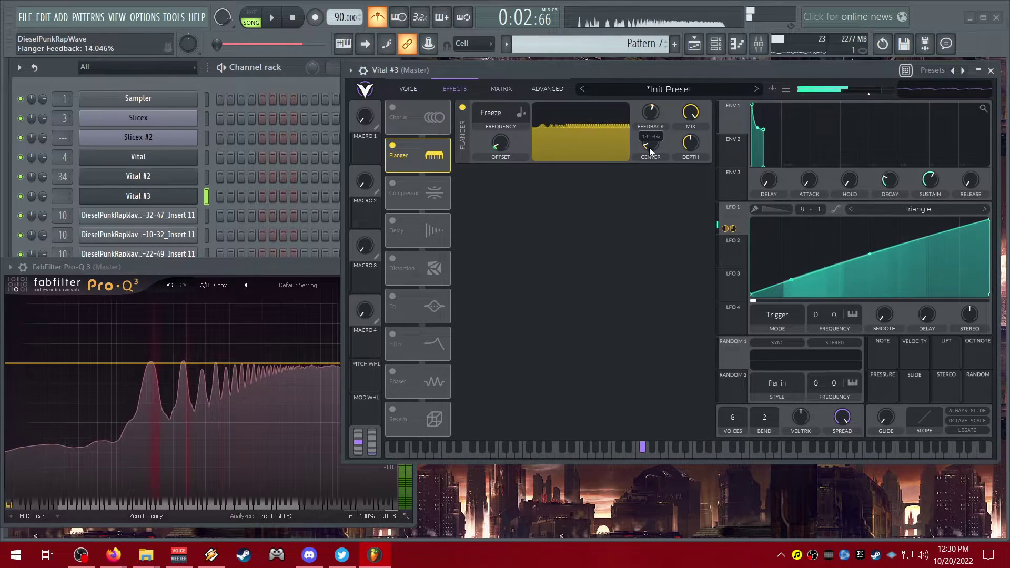
pyautogui.moveTo(651, 120); pyautogui.dragTo(651, 110)
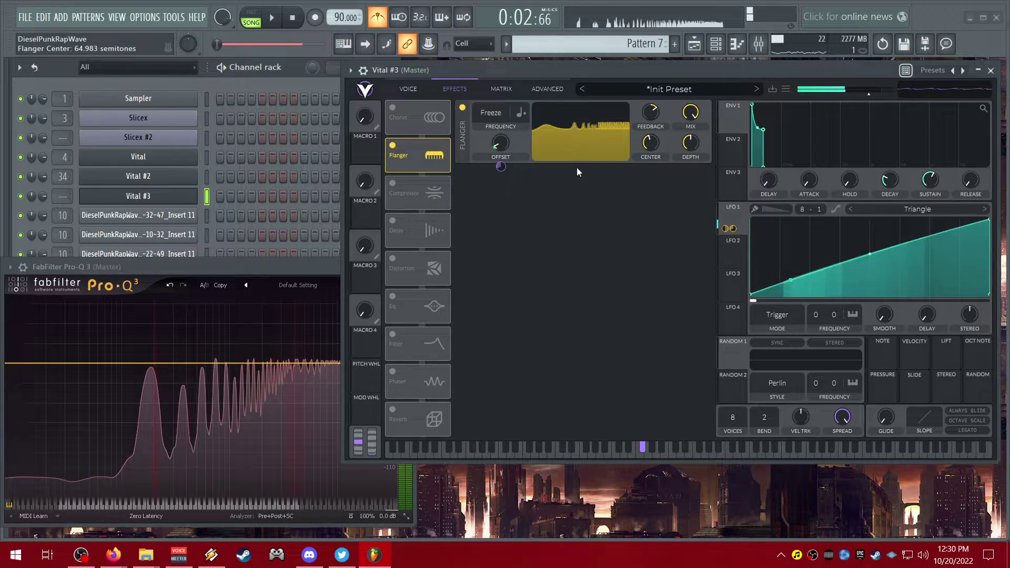
pyautogui.moveTo(740, 224); pyautogui.dragTo(651, 143)
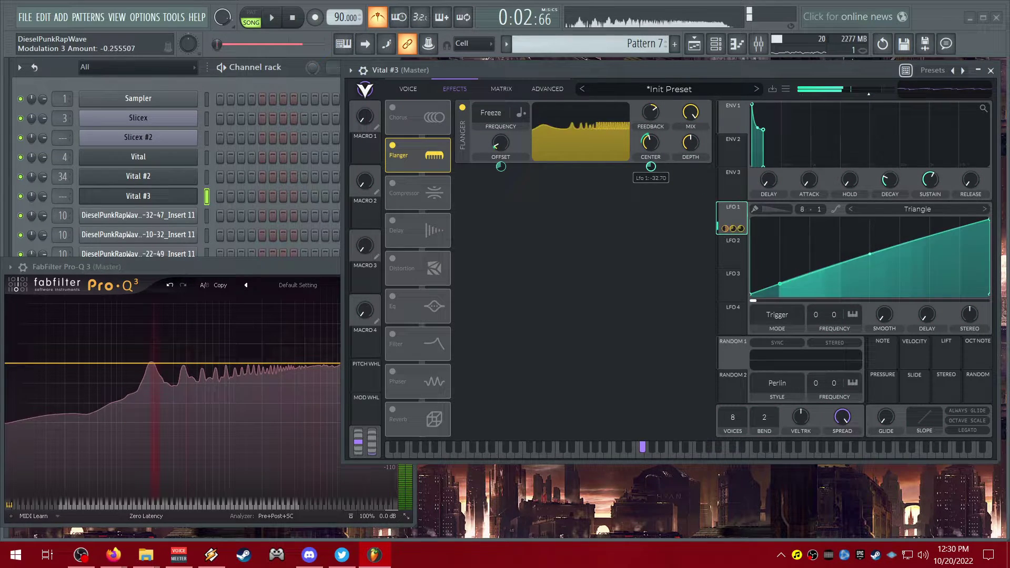
pyautogui.moveTo(651, 165); pyautogui.dragTo(650, 158)
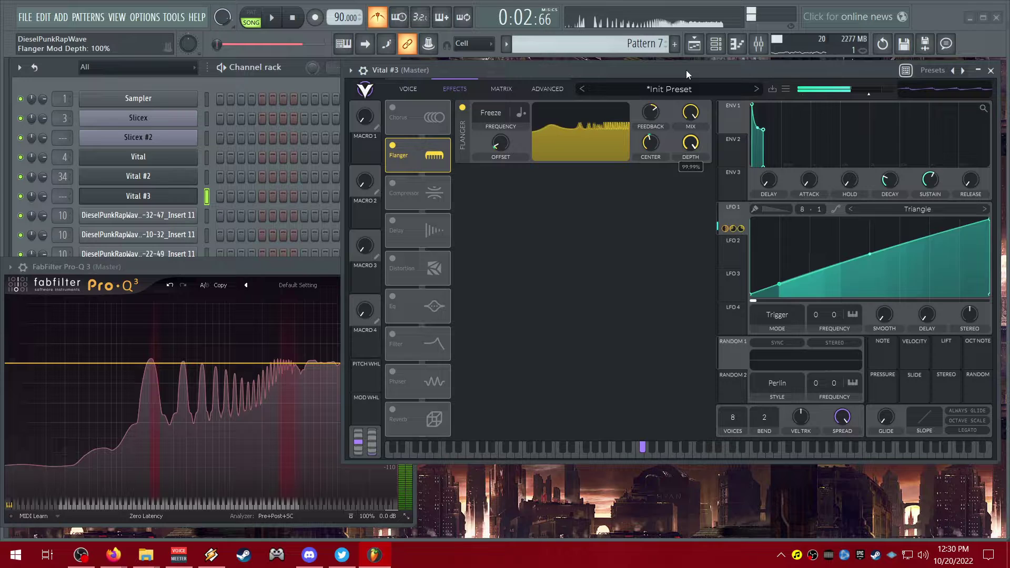
pyautogui.moveTo(651, 113)
pyautogui.moveTo(494, 149); pyautogui.dragTo(490, 125)
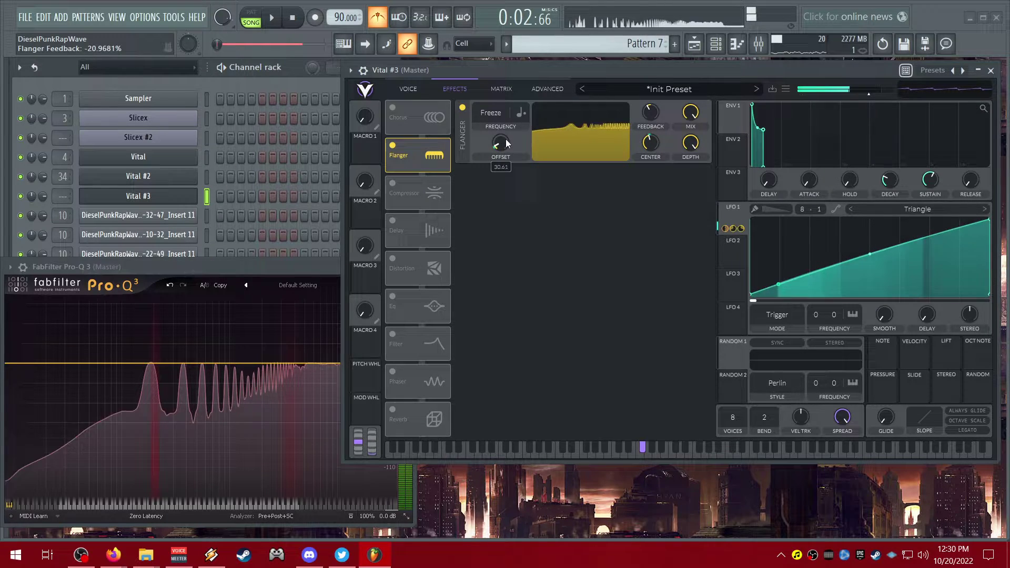
# Turn the flanger off and the phaser on, with phaser frequency set to Freeze.
pyautogui.click(463, 107)
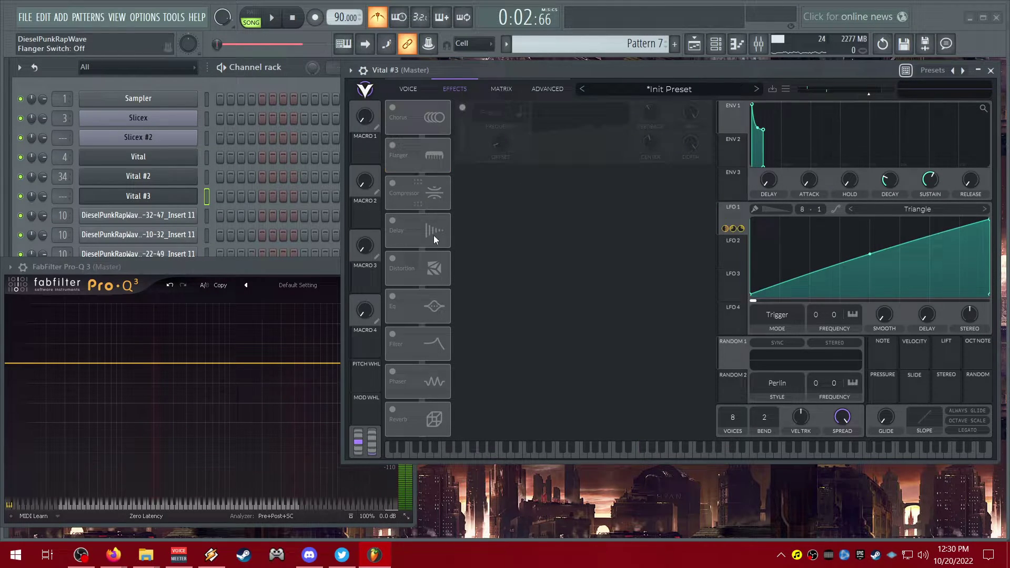
pyautogui.click(392, 372)
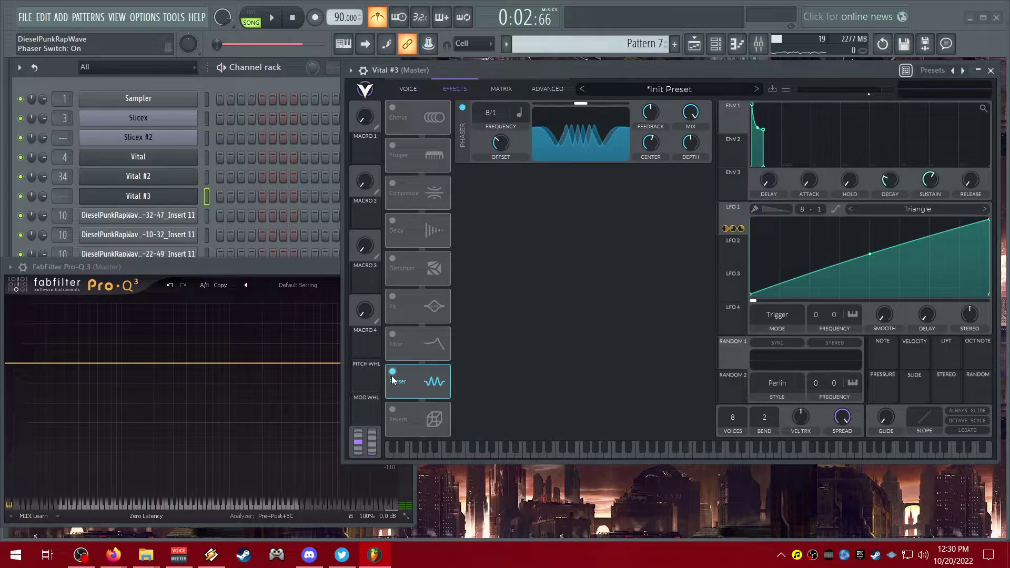
pyautogui.moveTo(492, 113); pyautogui.dragTo(478, 460)
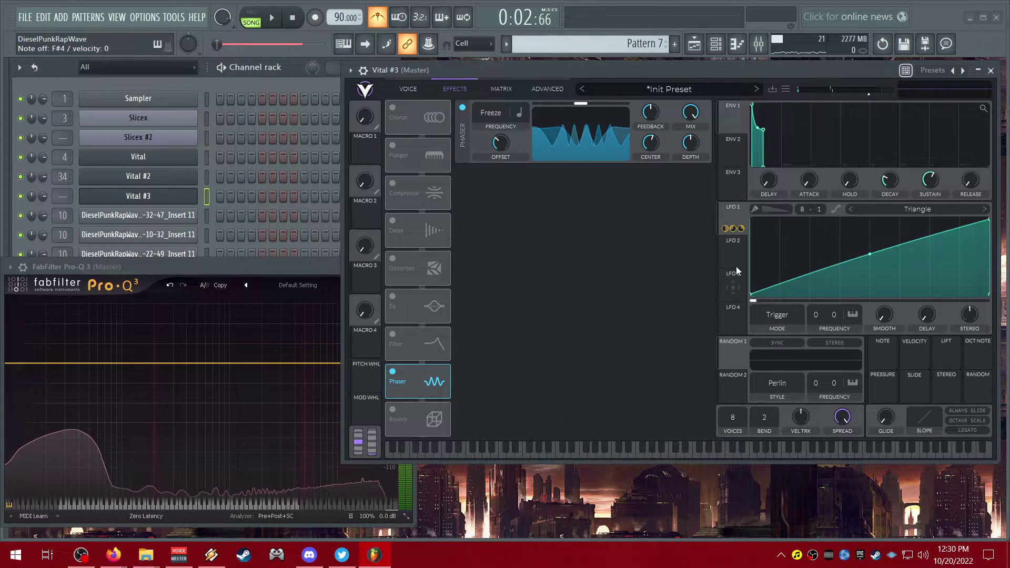
# Route LFO 1 to the phaser offset, center and frequency, making the frequency modulation bipolar.
pyautogui.moveTo(732, 228); pyautogui.dragTo(500, 167)
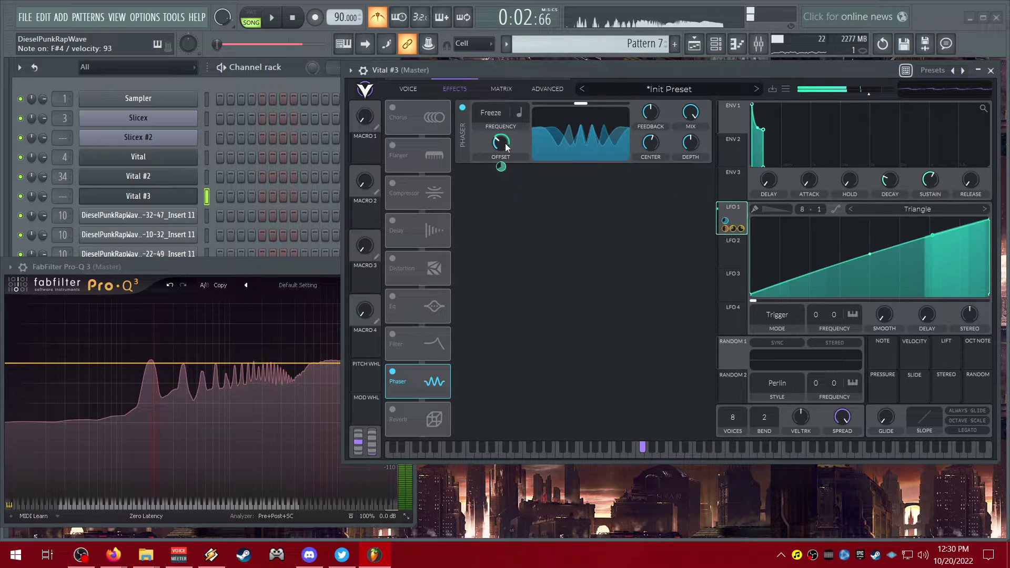
pyautogui.rightClick(500, 167)
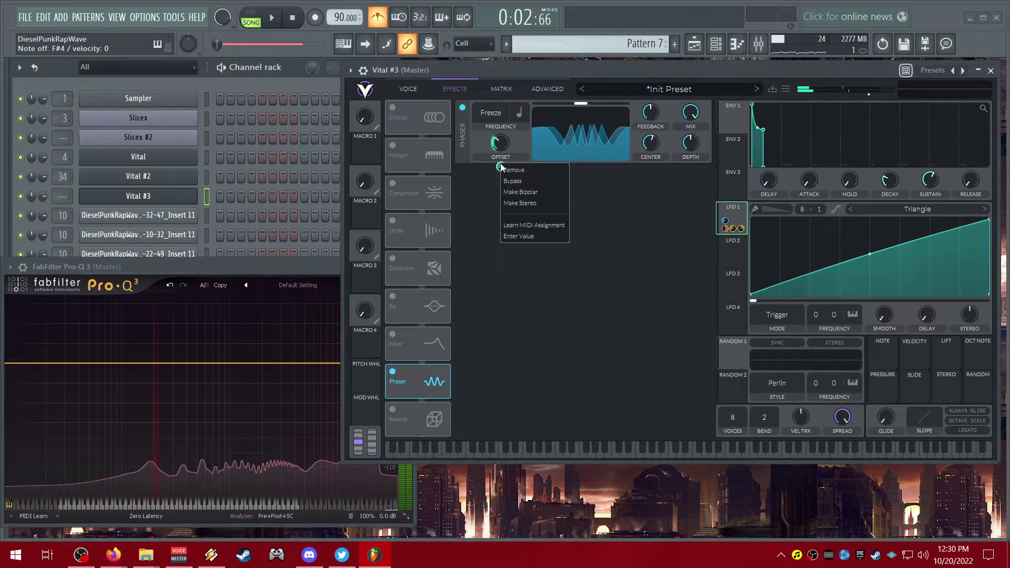
pyautogui.click(530, 191)
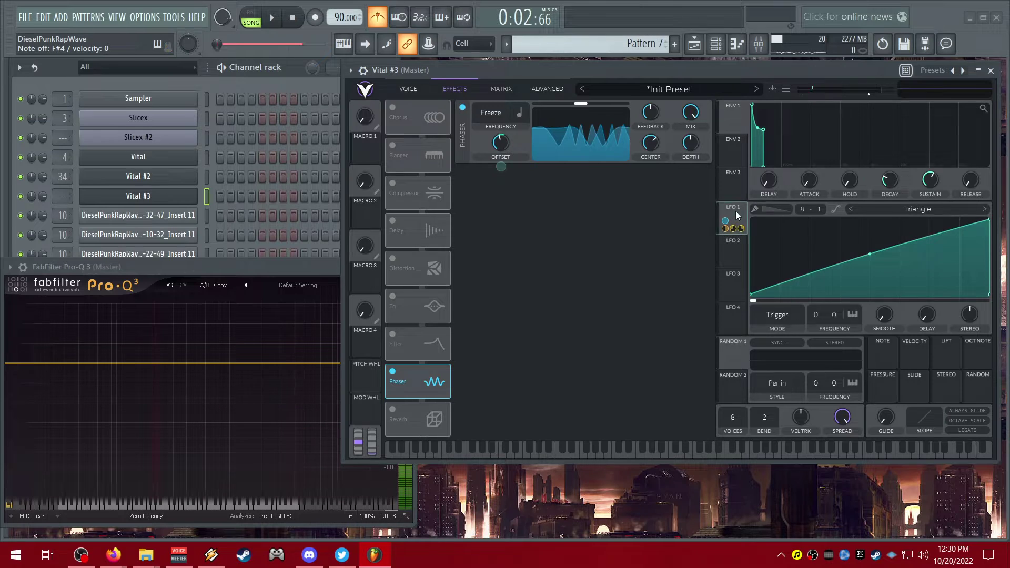
pyautogui.moveTo(725, 221); pyautogui.dragTo(651, 143)
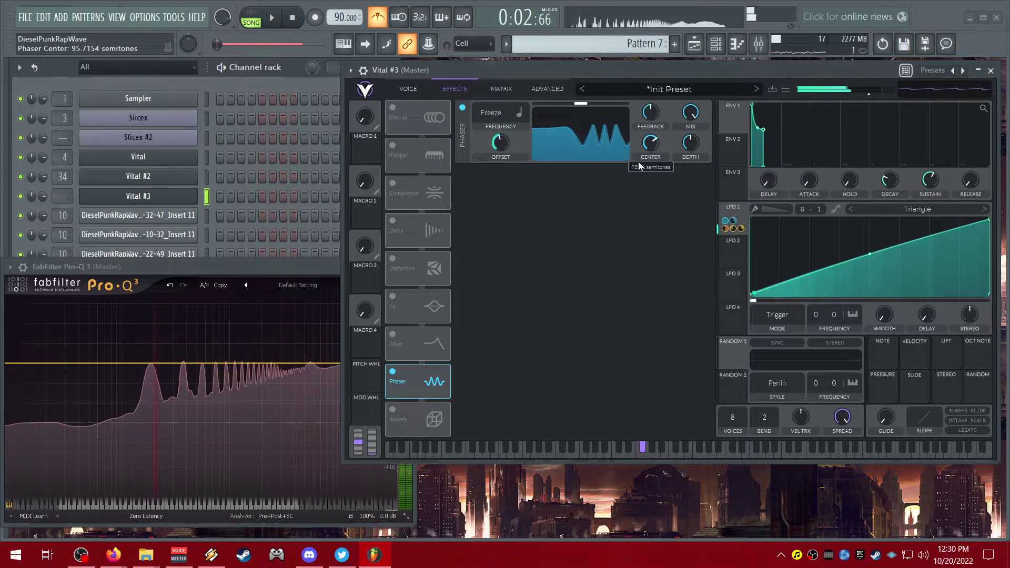
pyautogui.moveTo(741, 214); pyautogui.dragTo(583, 103)
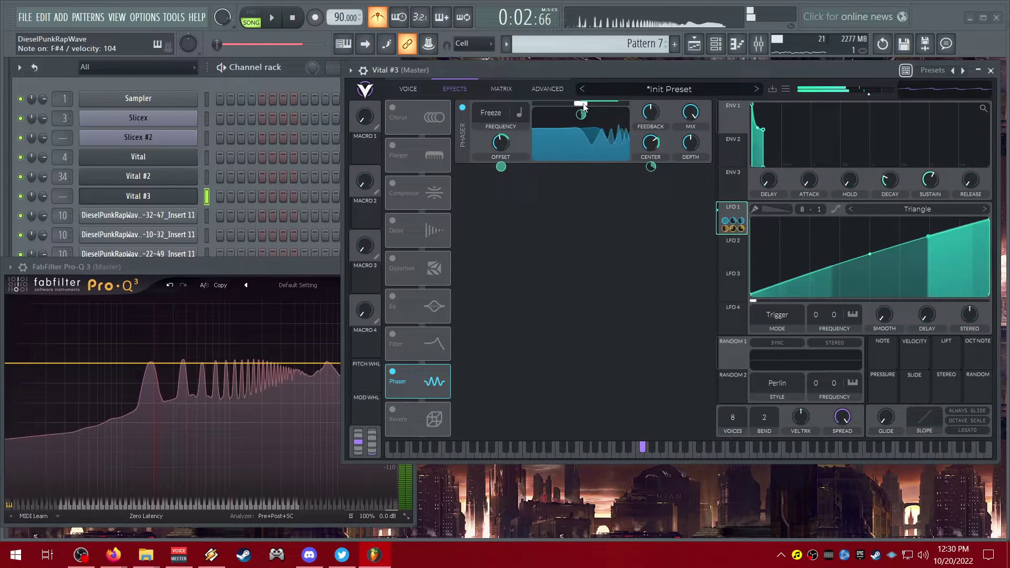
pyautogui.rightClick(583, 117)
pyautogui.click(601, 145)
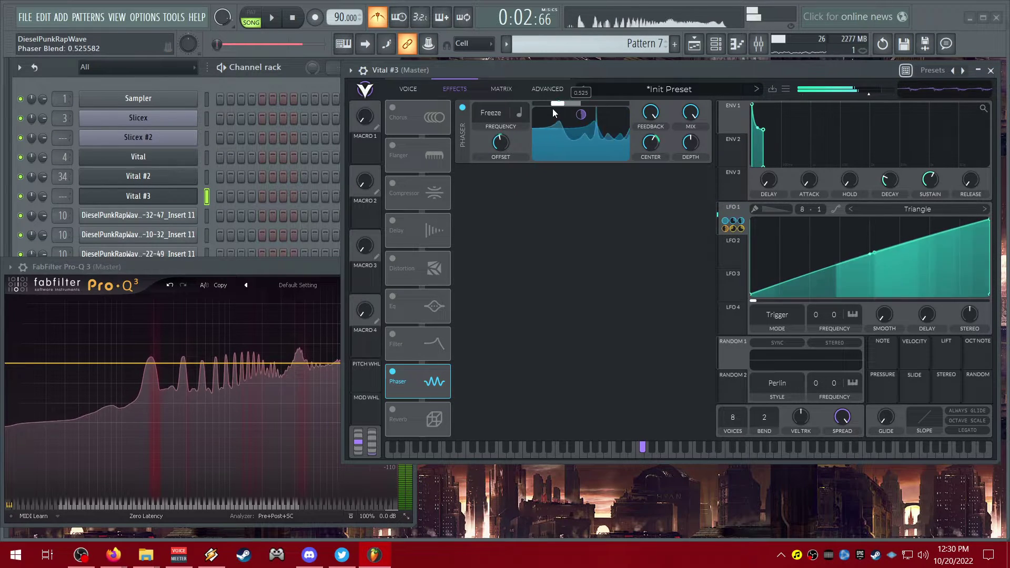
pyautogui.moveTo(500, 143)
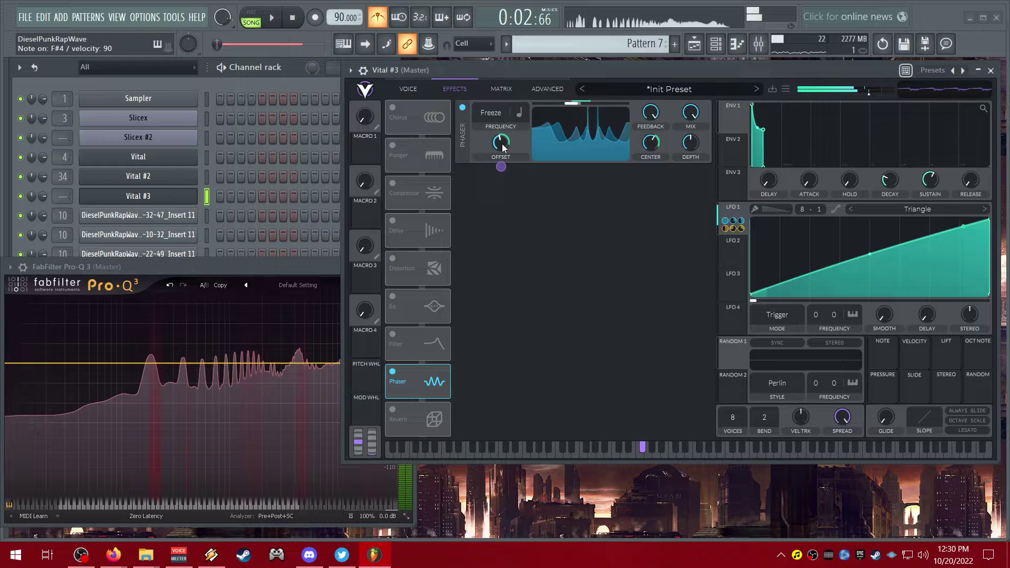
# Raise the phaser phase offset, lower the center to about 38 semitones, and set feedback to 0%.
pyautogui.moveTo(498, 145)
pyautogui.mouseDown()
pyautogui.moveTo(499, 118)
pyautogui.moveTo(543, 121)
pyautogui.mouseUp()
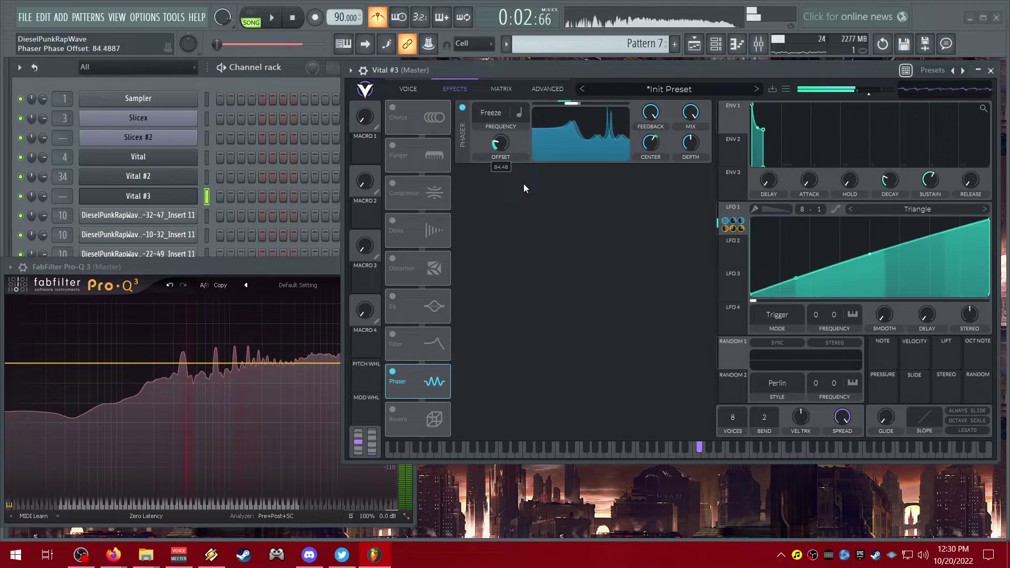
pyautogui.moveTo(652, 143); pyautogui.dragTo(644, 179)
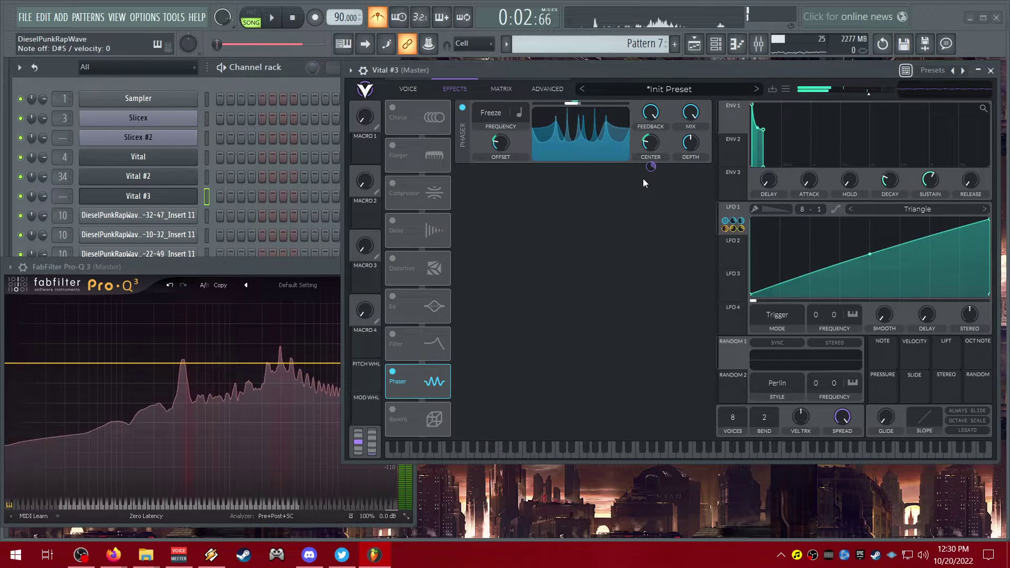
pyautogui.moveTo(650, 112); pyautogui.dragTo(638, 173)
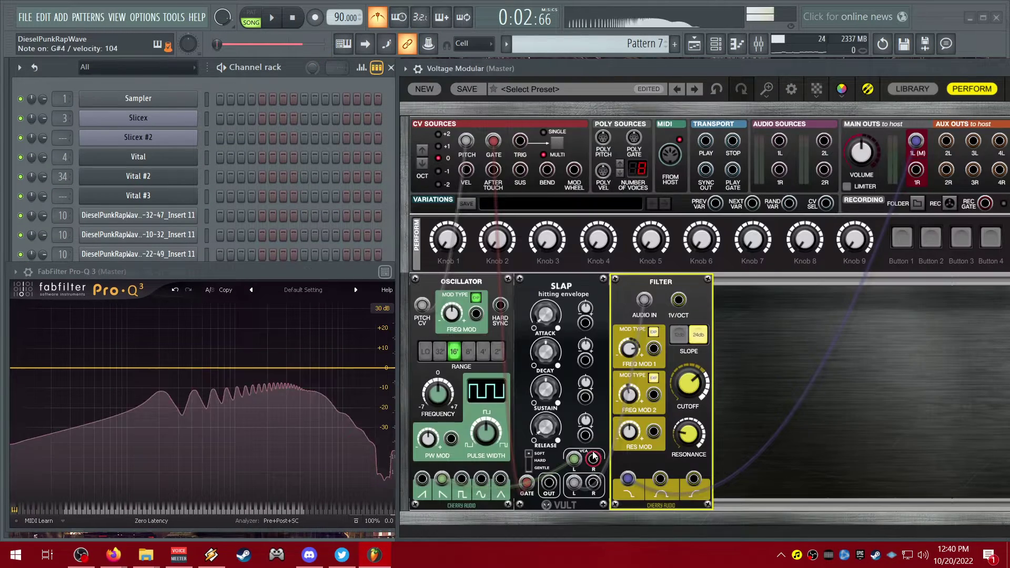
# Cable the oscillator into filter FREQ MOD 2 and raise the cutoff to about 13.7 kHz.
pyautogui.moveTo(481, 479); pyautogui.dragTo(653, 396)
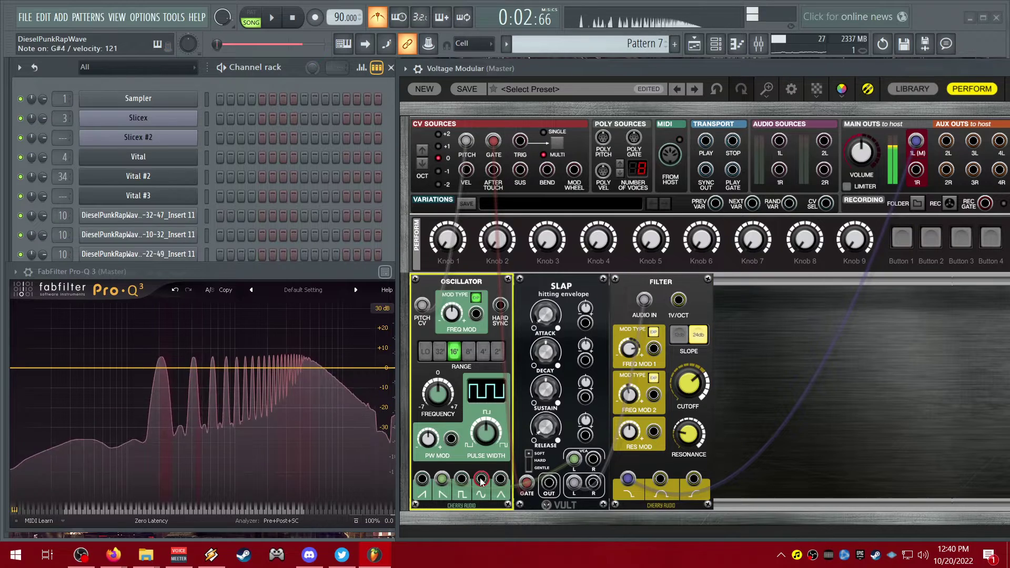
pyautogui.click(689, 384)
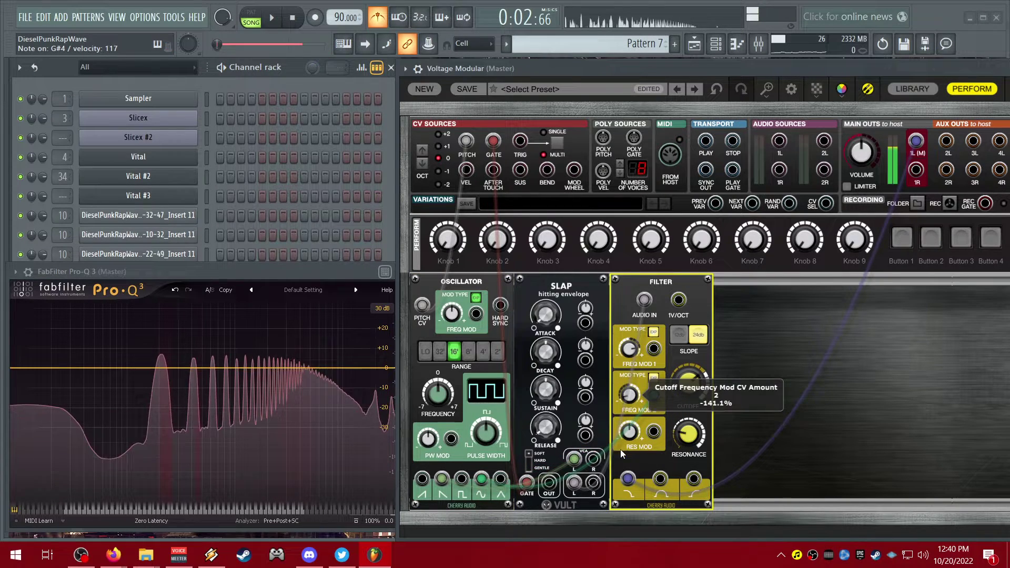
pyautogui.moveTo(677, 440); pyautogui.dragTo(672, 355)
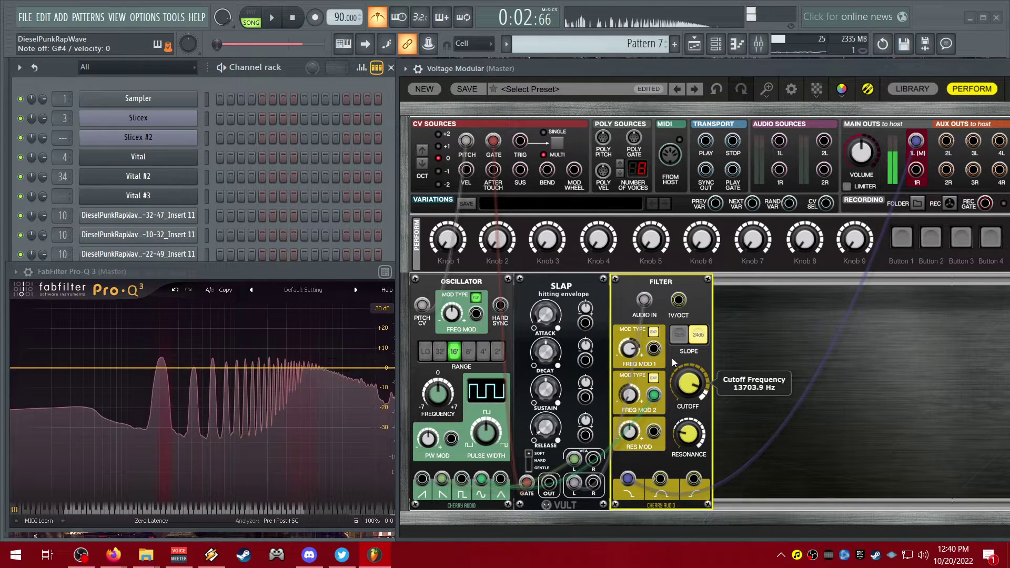
# Try the filter's band-pass output on the main out, then sweep the cutoff from about 519 Hz to 2.5 kHz.
pyautogui.moveTo(635, 484); pyautogui.dragTo(661, 479)
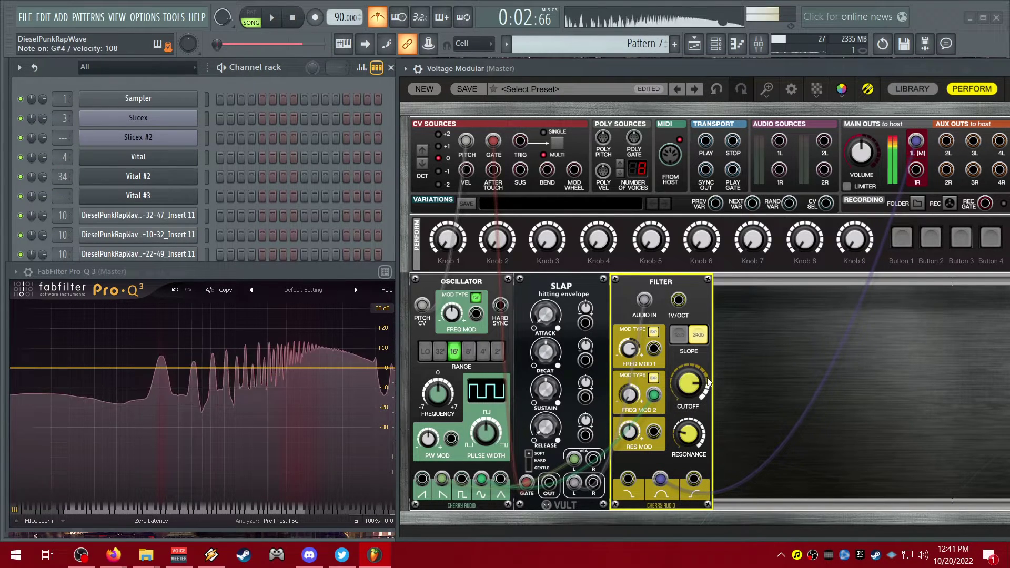
pyautogui.moveTo(689, 385); pyautogui.dragTo(684, 439)
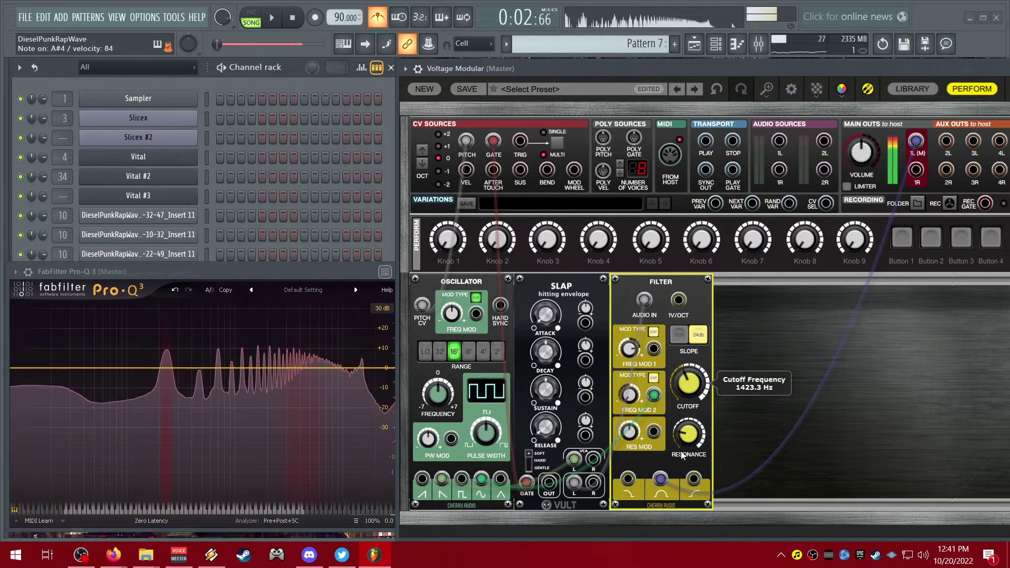
pyautogui.moveTo(678, 475); pyautogui.dragTo(677, 451)
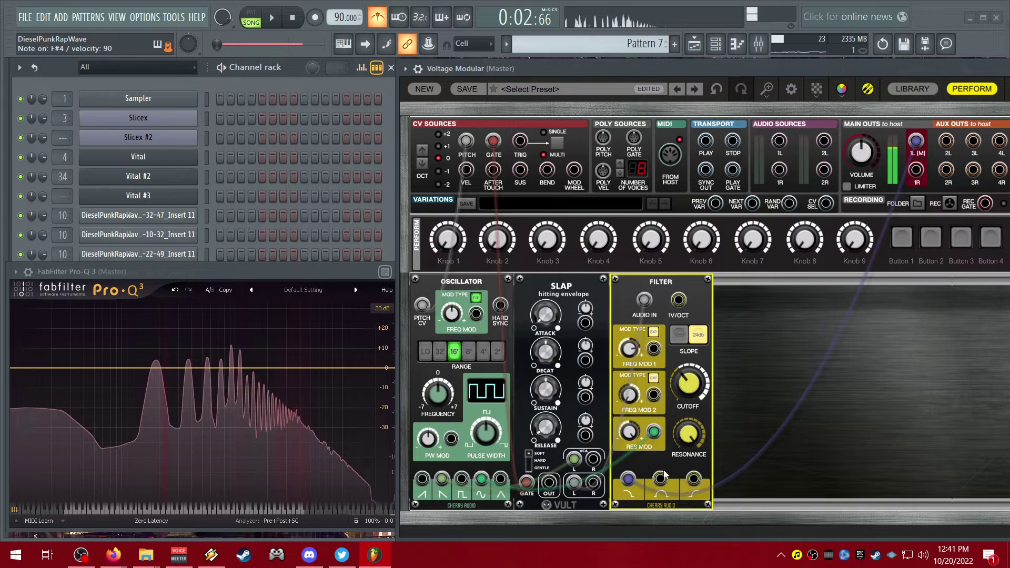
# Move the output to band-pass with cutoff near 210 Hz, then to high-pass with cutoff near 1.26 kHz.
pyautogui.moveTo(626, 482); pyautogui.dragTo(660, 479)
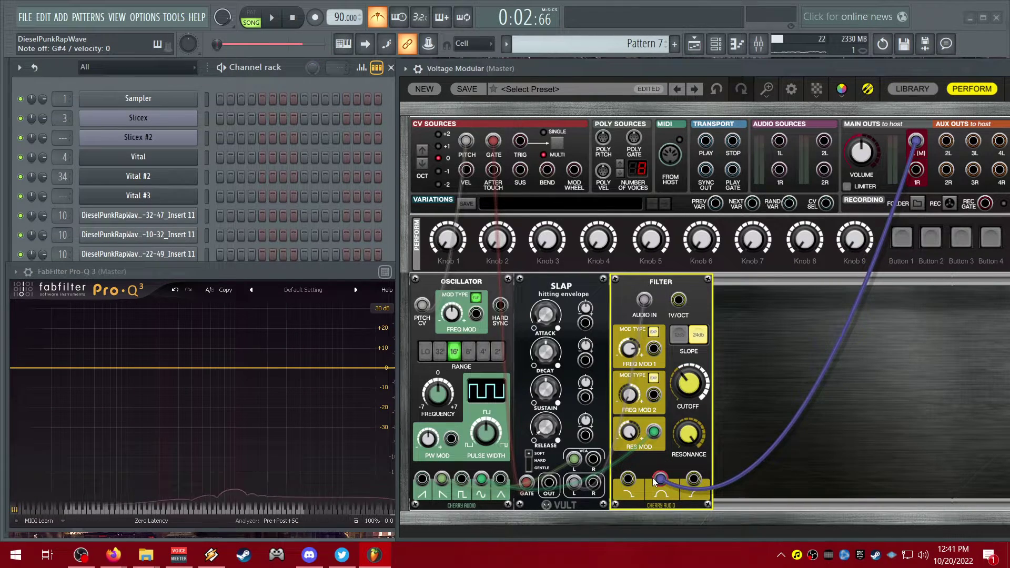
pyautogui.moveTo(686, 383); pyautogui.dragTo(677, 394)
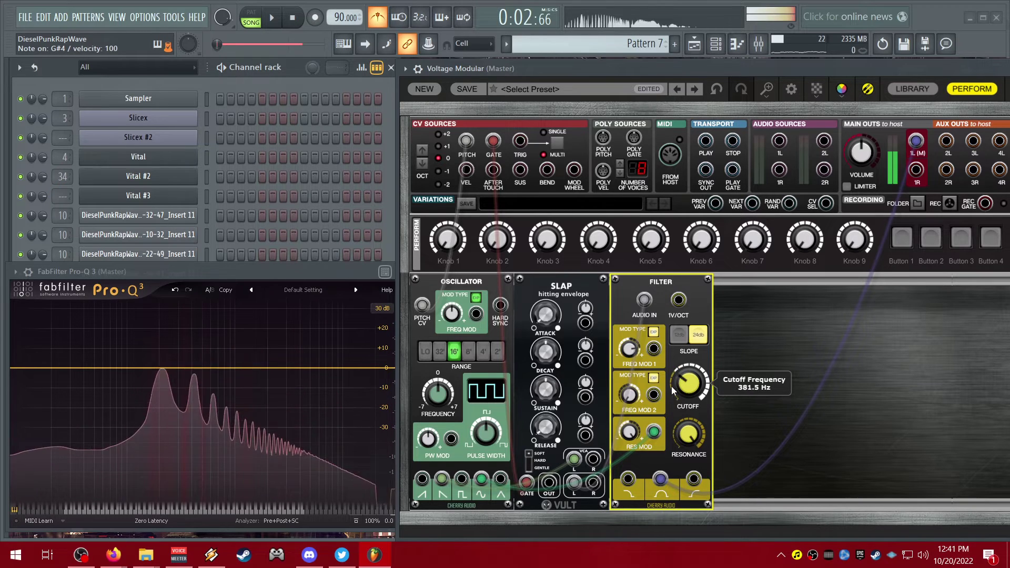
pyautogui.moveTo(670, 400); pyautogui.dragTo(675, 403)
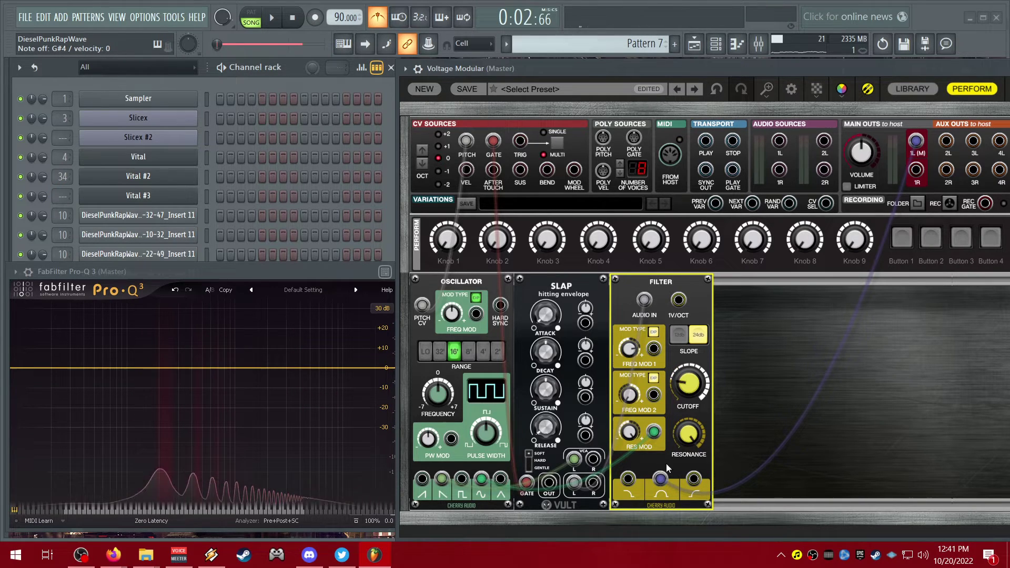
pyautogui.moveTo(661, 479); pyautogui.dragTo(694, 479)
pyautogui.moveTo(693, 398)
pyautogui.mouseDown()
pyautogui.moveTo(690, 366)
pyautogui.moveTo(698, 381)
pyautogui.mouseUp()
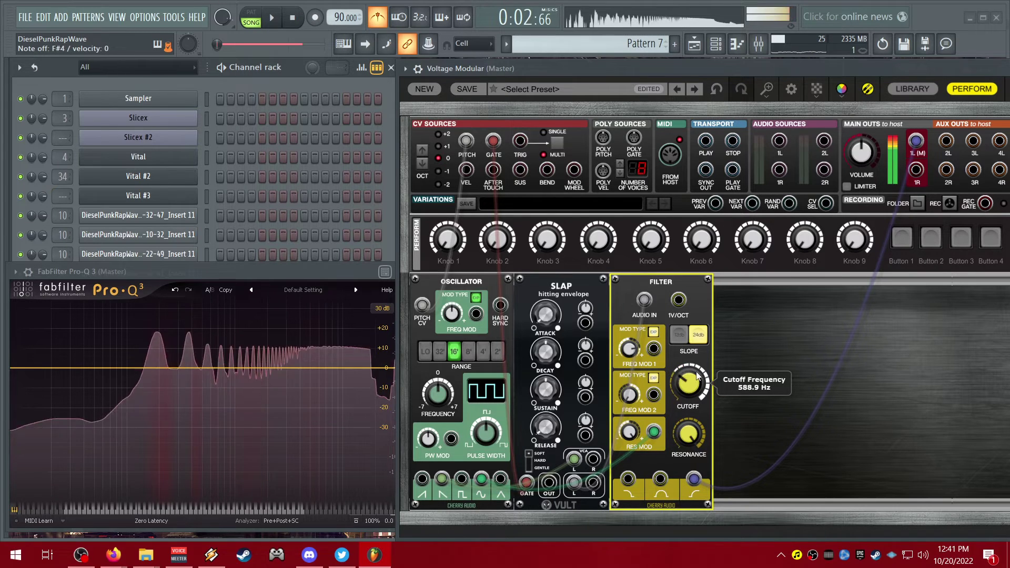